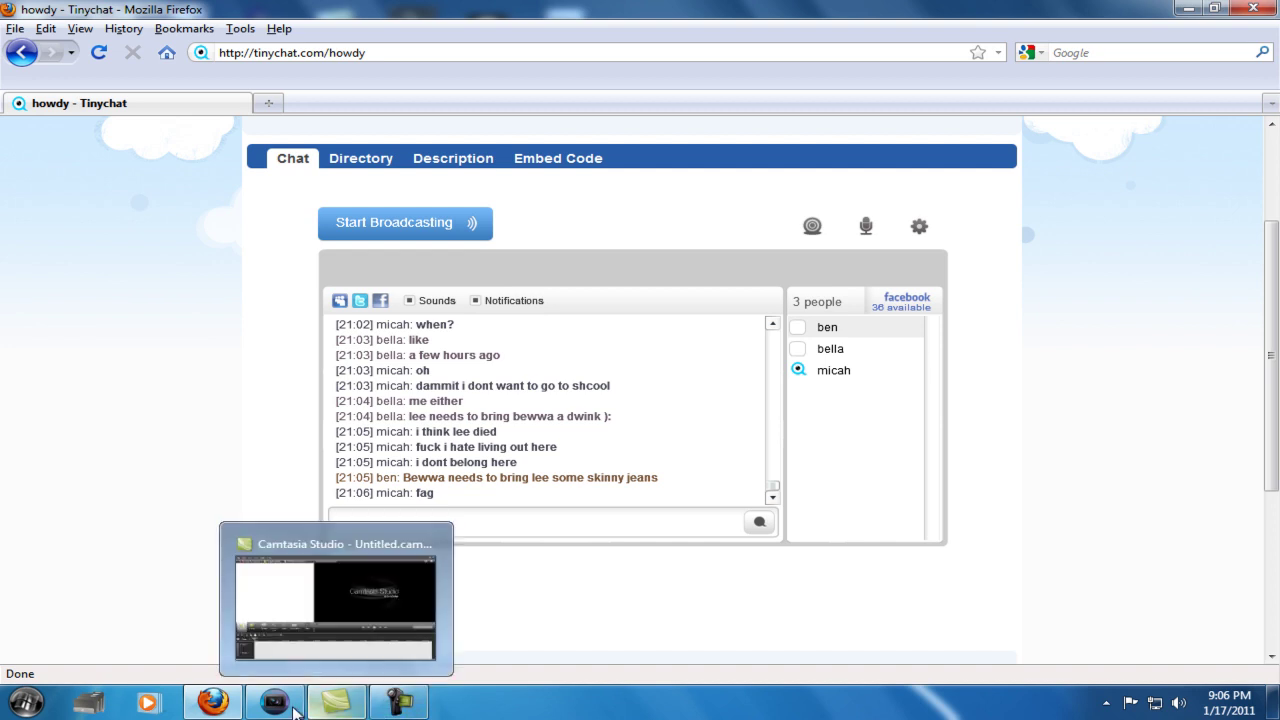
# Switch to Vegas Pro, add energy.wmv at the start of the timeline, and move it to begin at about 00:00:14;22.
pyautogui.click(278, 703)
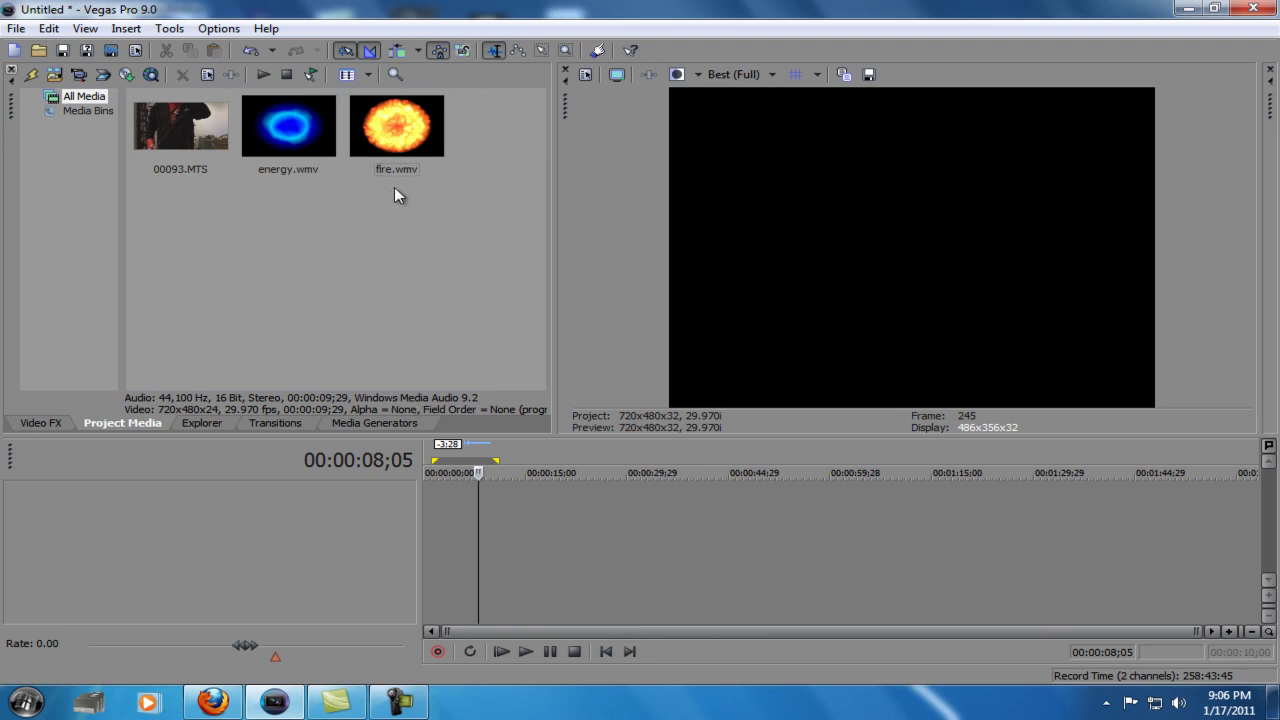
pyautogui.click(280, 132)
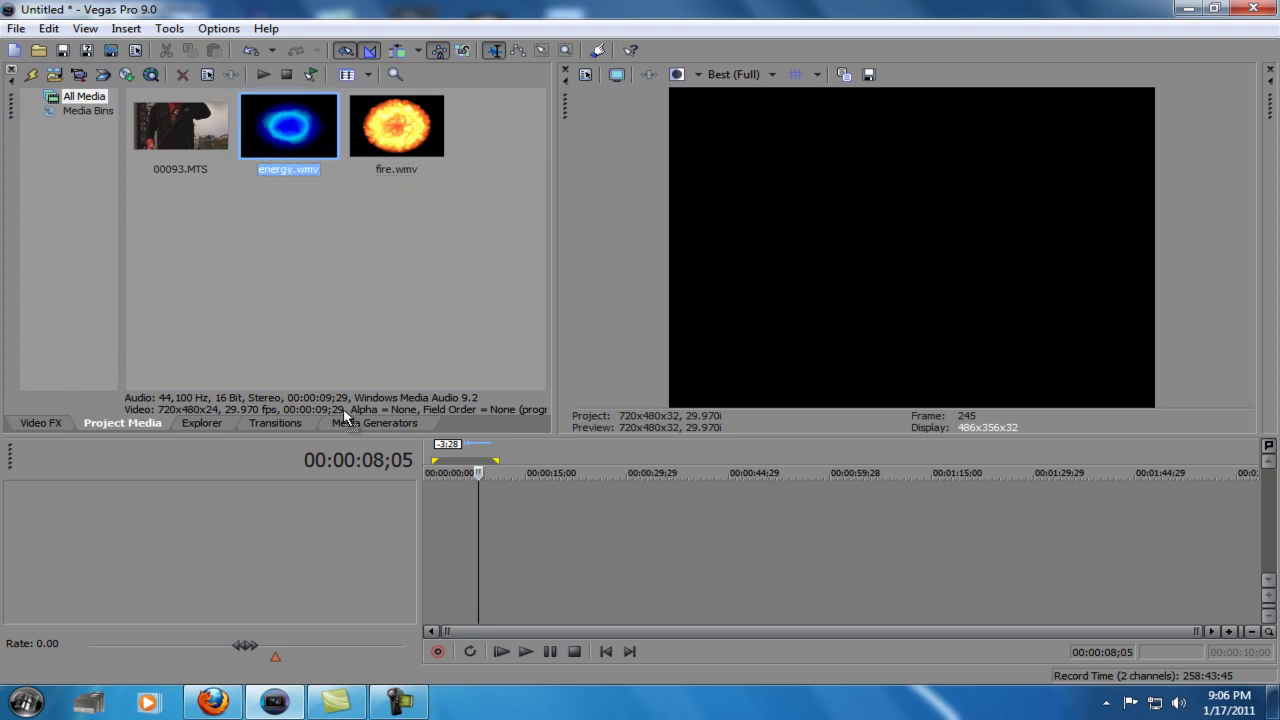
pyautogui.moveTo(400, 507); pyautogui.dragTo(428, 505)
pyautogui.click(455, 446)
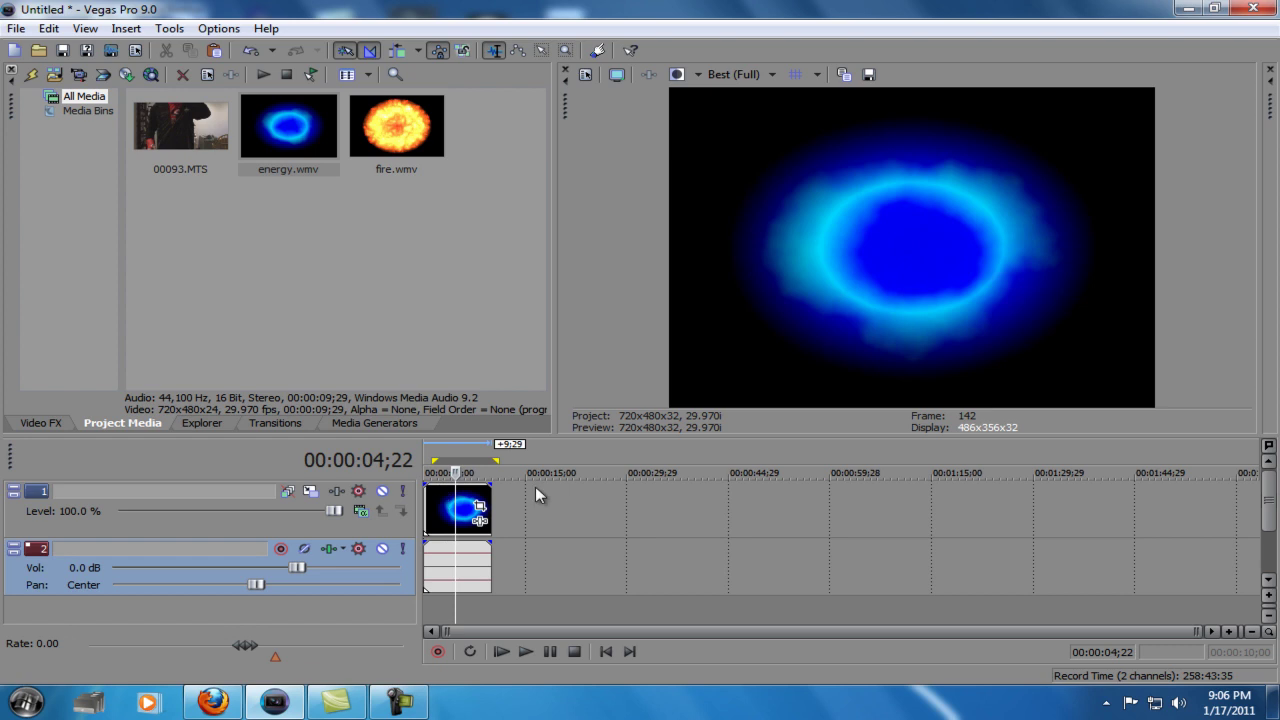
pyautogui.moveTo(458, 510); pyautogui.dragTo(557, 510)
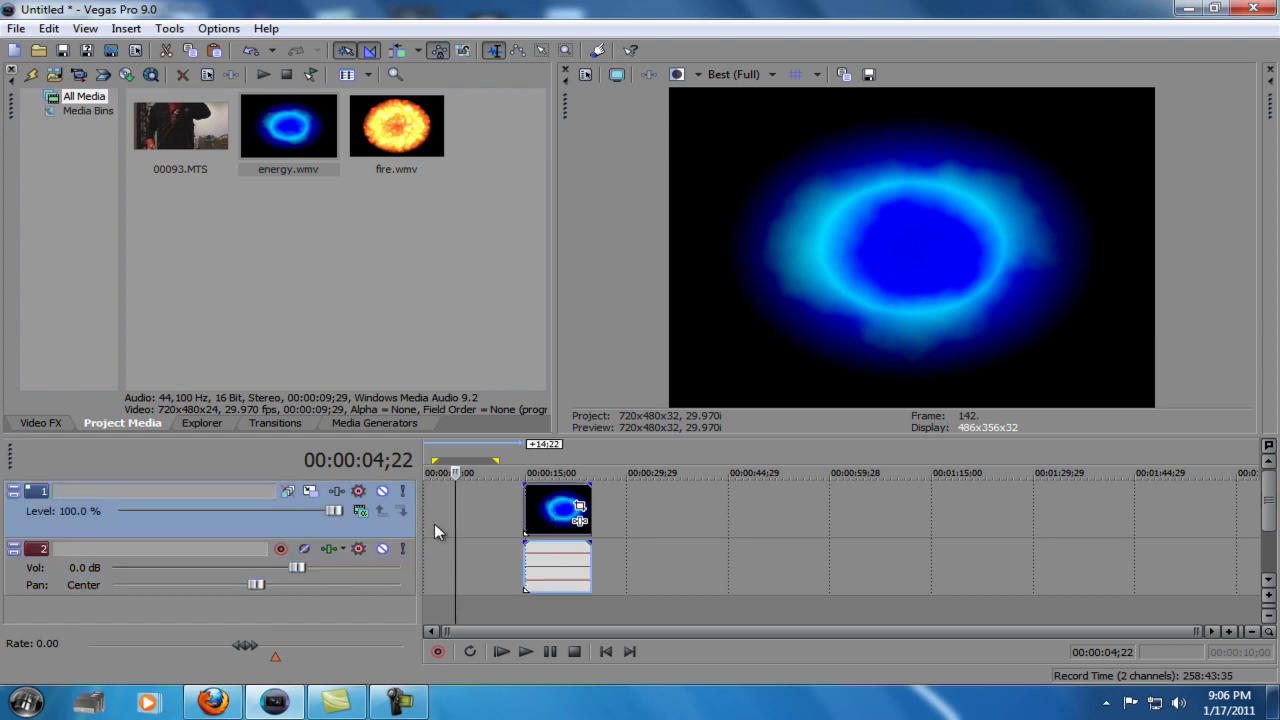
# Place fire.wmv at the start of the timeline and preview both the fire and energy clips.
pyautogui.moveTo(405, 131); pyautogui.dragTo(462, 452)
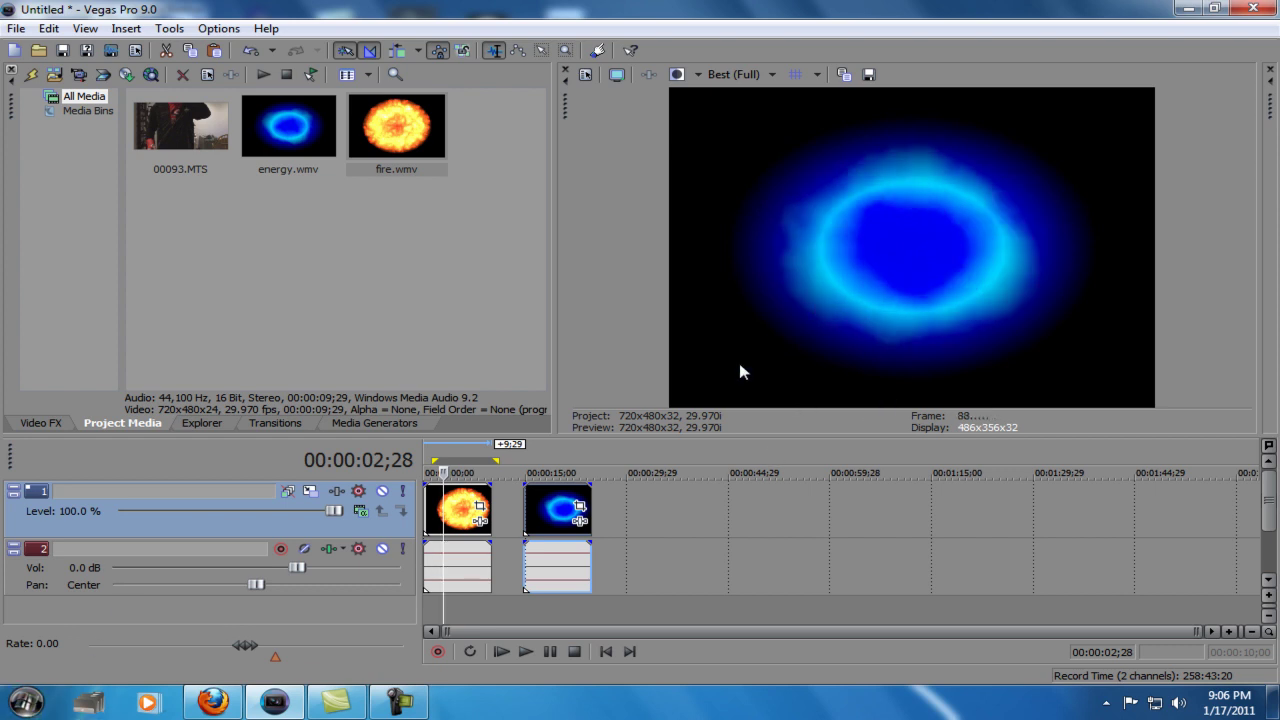
pyautogui.click(1108, 701)
pyautogui.click(1070, 708)
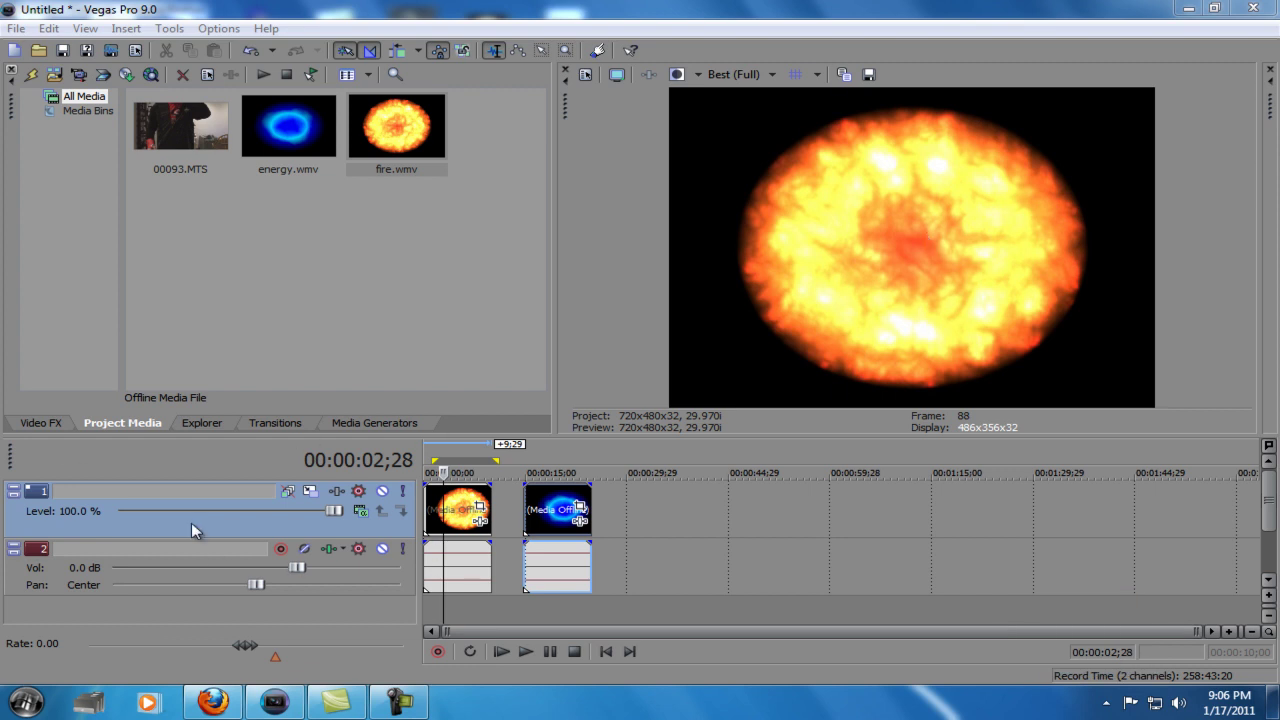
pyautogui.click(557, 447)
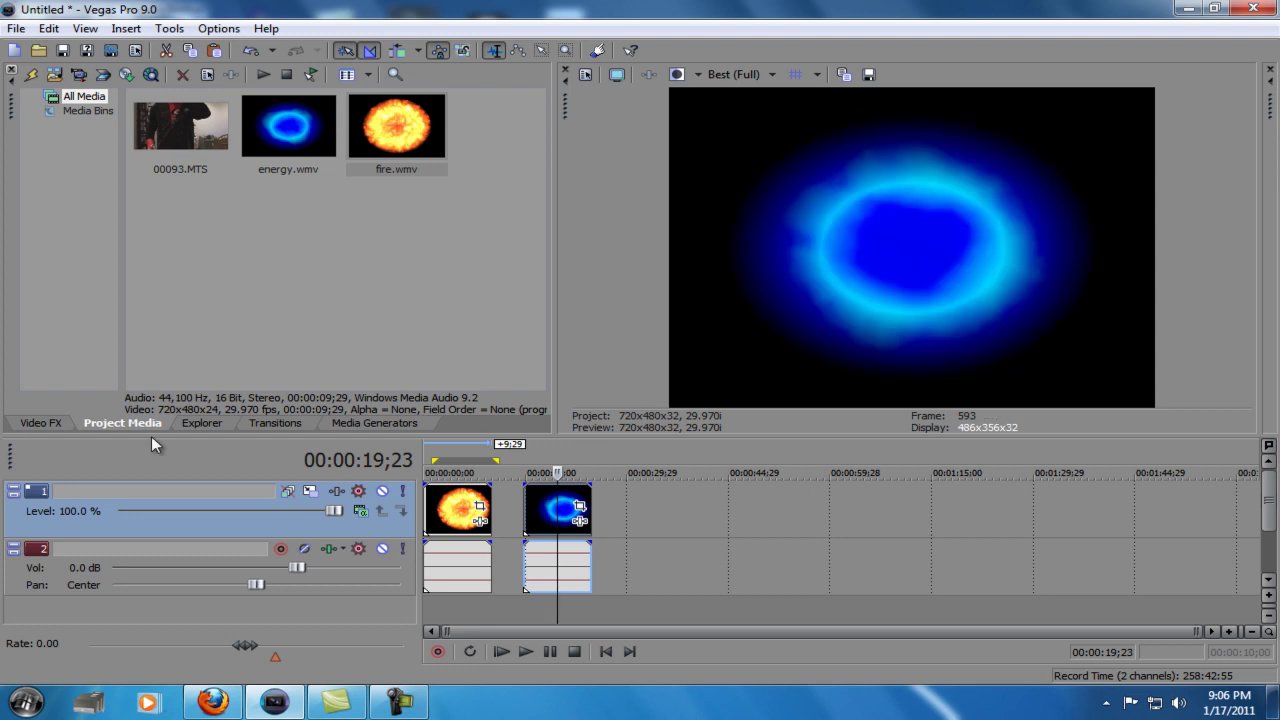
# Delete the video track and the audio track holding the two sample clips.
pyautogui.rightClick(44, 492)
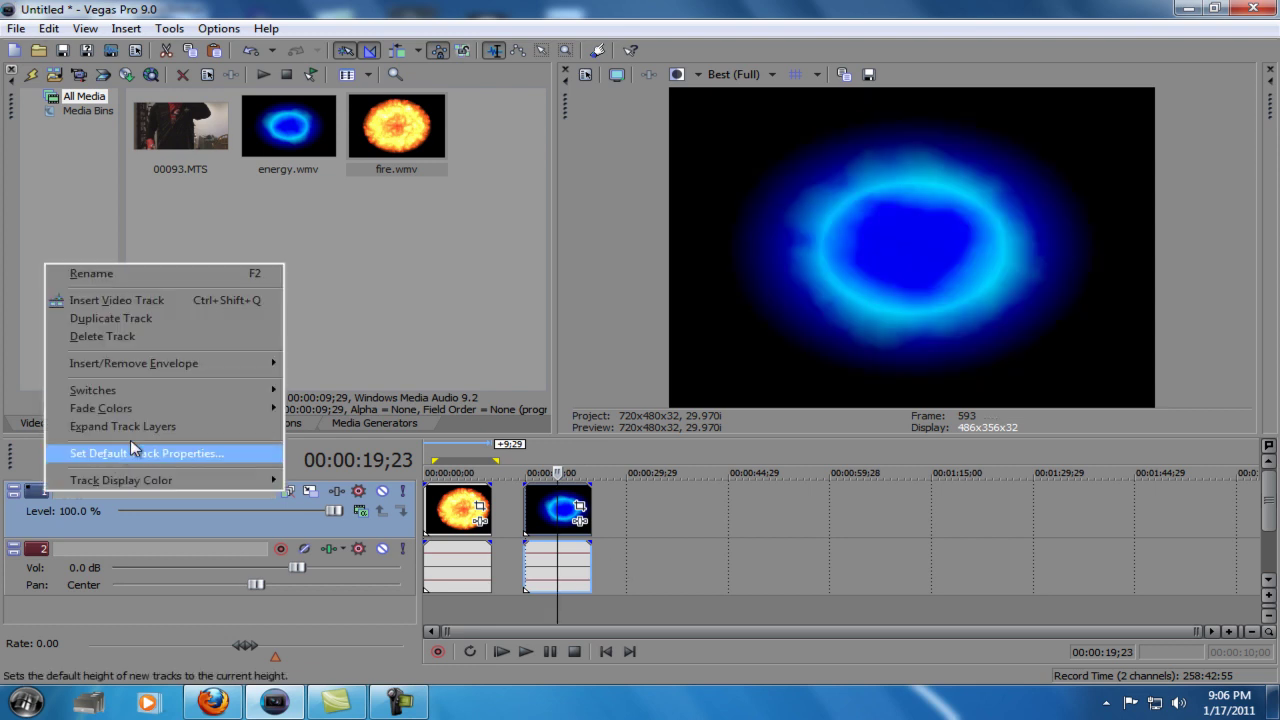
pyautogui.click(140, 336)
pyautogui.click(42, 492)
pyautogui.rightClick(42, 492)
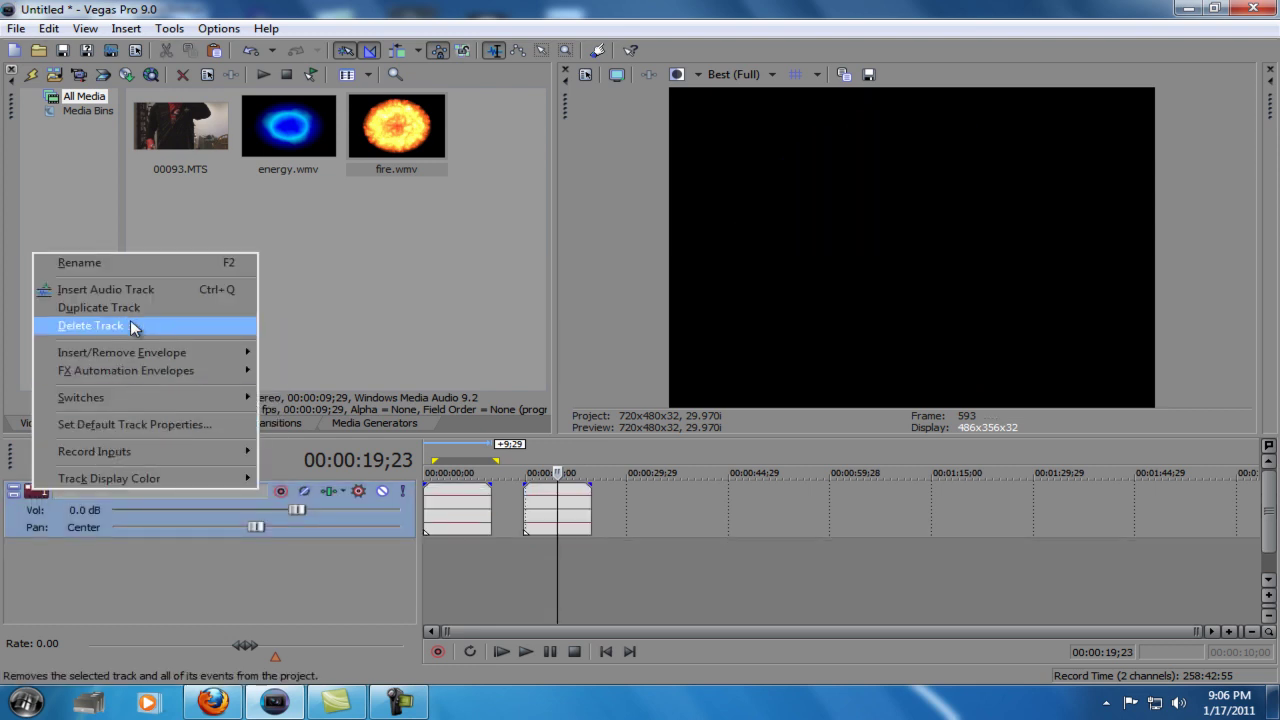
pyautogui.click(130, 322)
# Add a Color Gradient generator with the Elliptical White to Black preset at the start of the timeline.
pyautogui.click(380, 423)
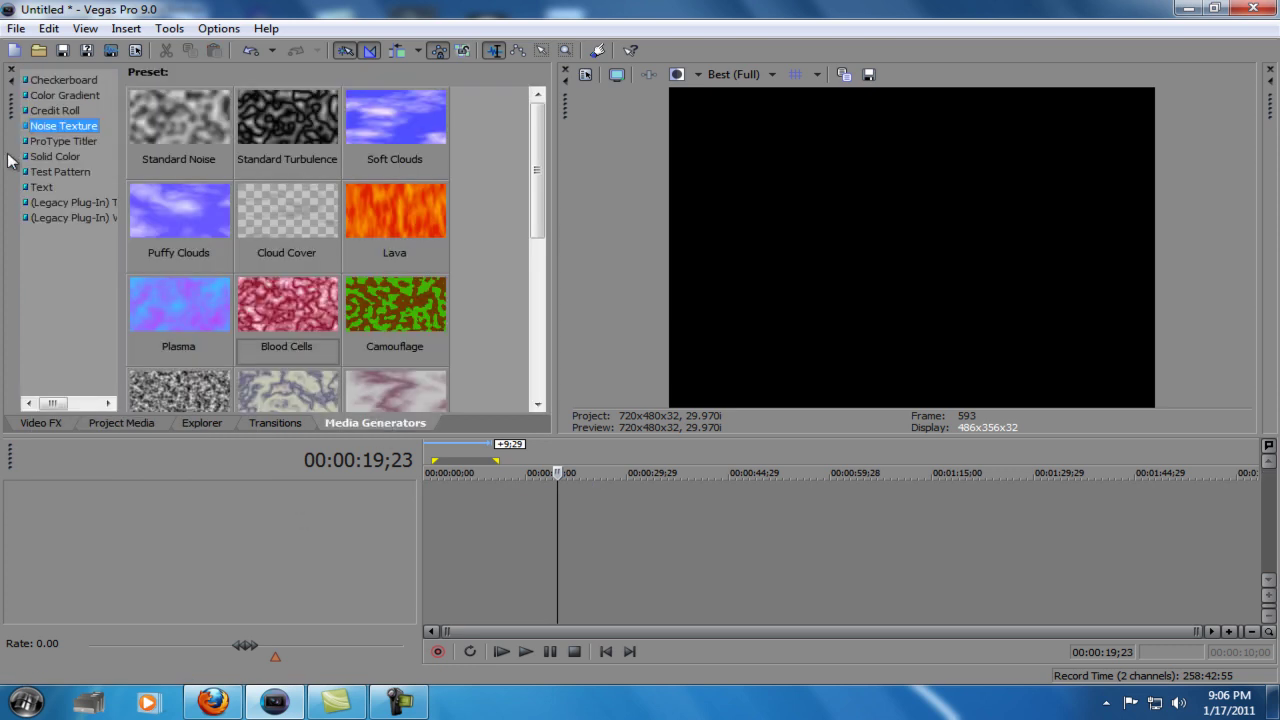
pyautogui.click(57, 97)
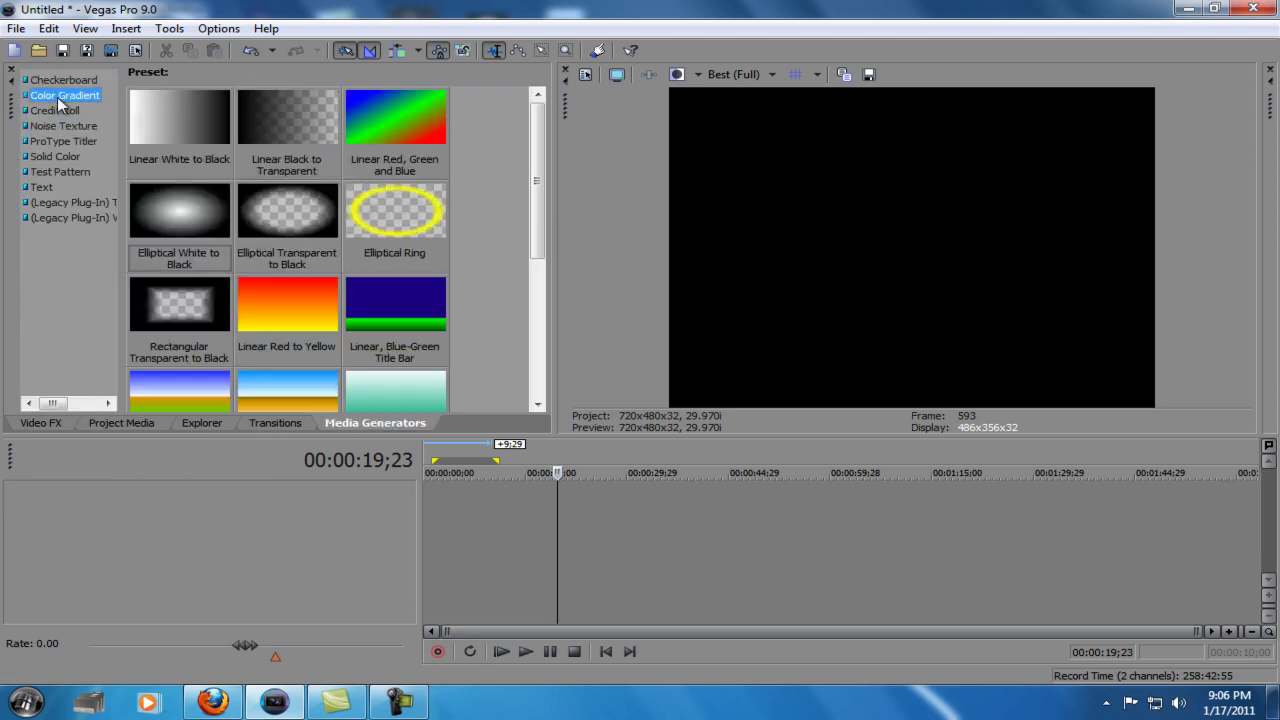
pyautogui.click(161, 211)
pyautogui.moveTo(167, 222); pyautogui.dragTo(362, 458)
pyautogui.moveTo(428, 487); pyautogui.dragTo(432, 485)
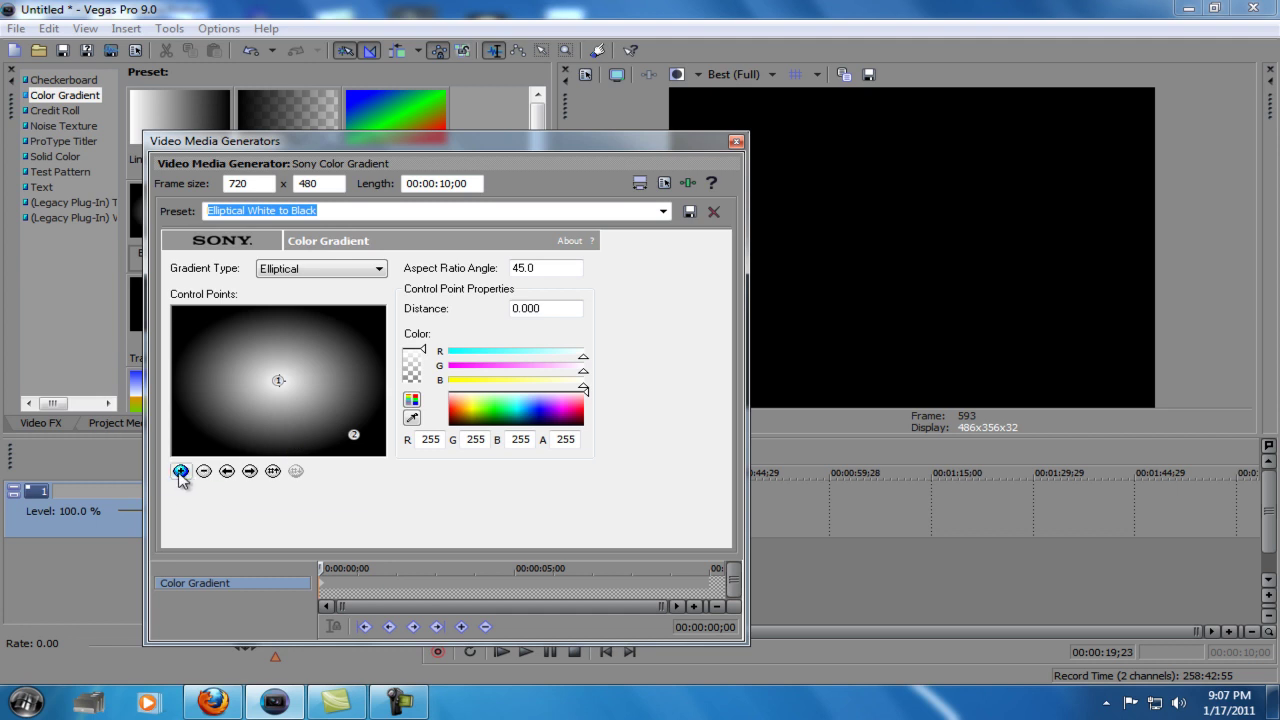
# Add a third gradient control point at a distance of about 0.216 and color the centre point blue (R 0, G 10, B 228).
pyautogui.click(181, 471)
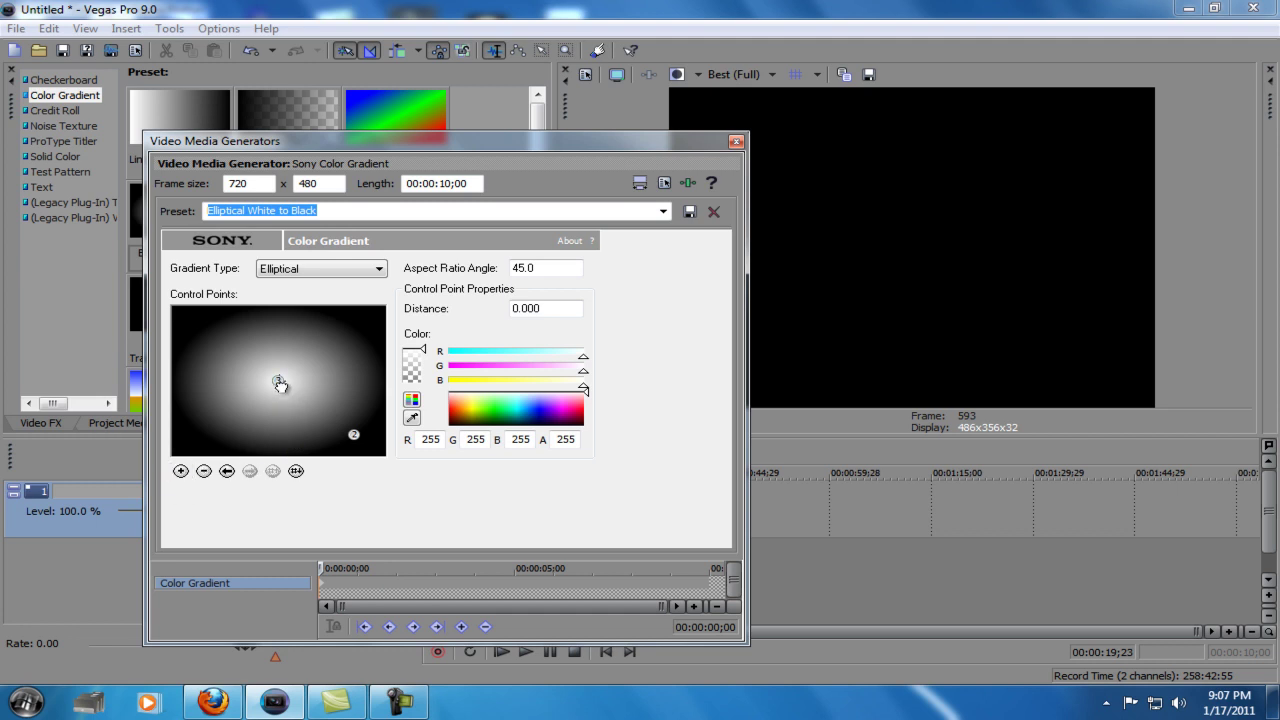
pyautogui.moveTo(280, 385); pyautogui.dragTo(312, 405)
pyautogui.click(278, 381)
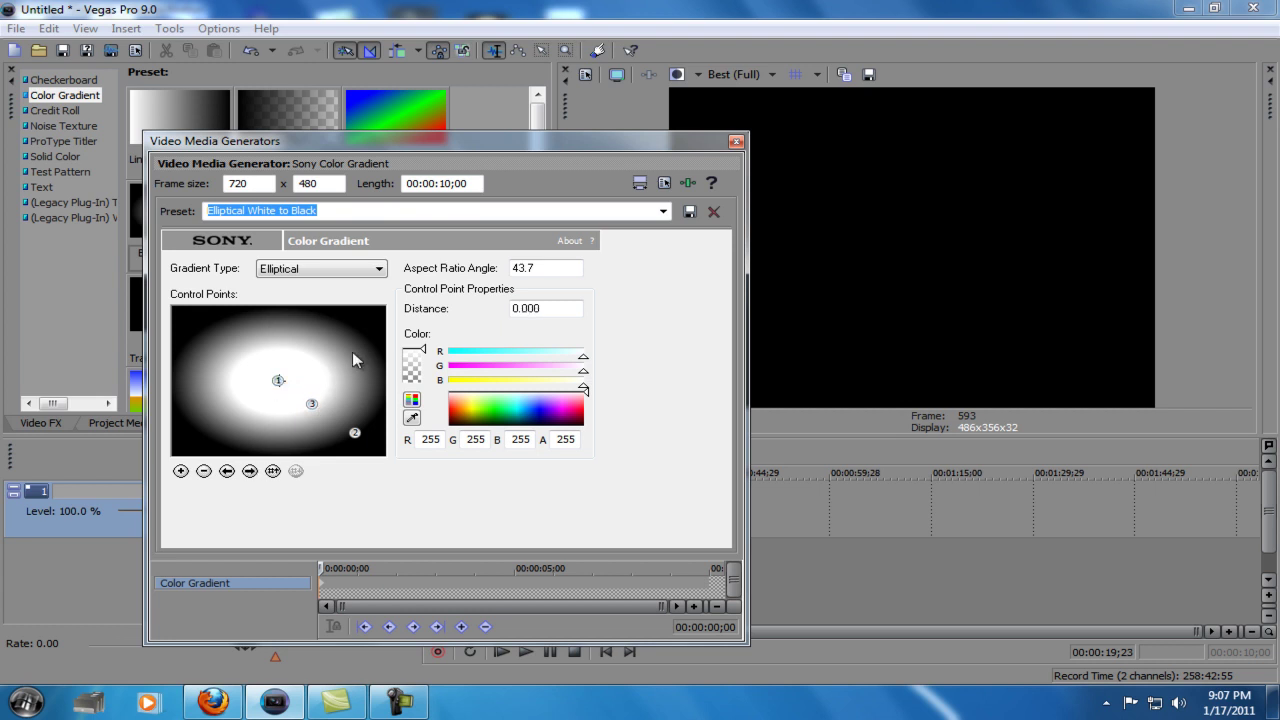
pyautogui.click(540, 418)
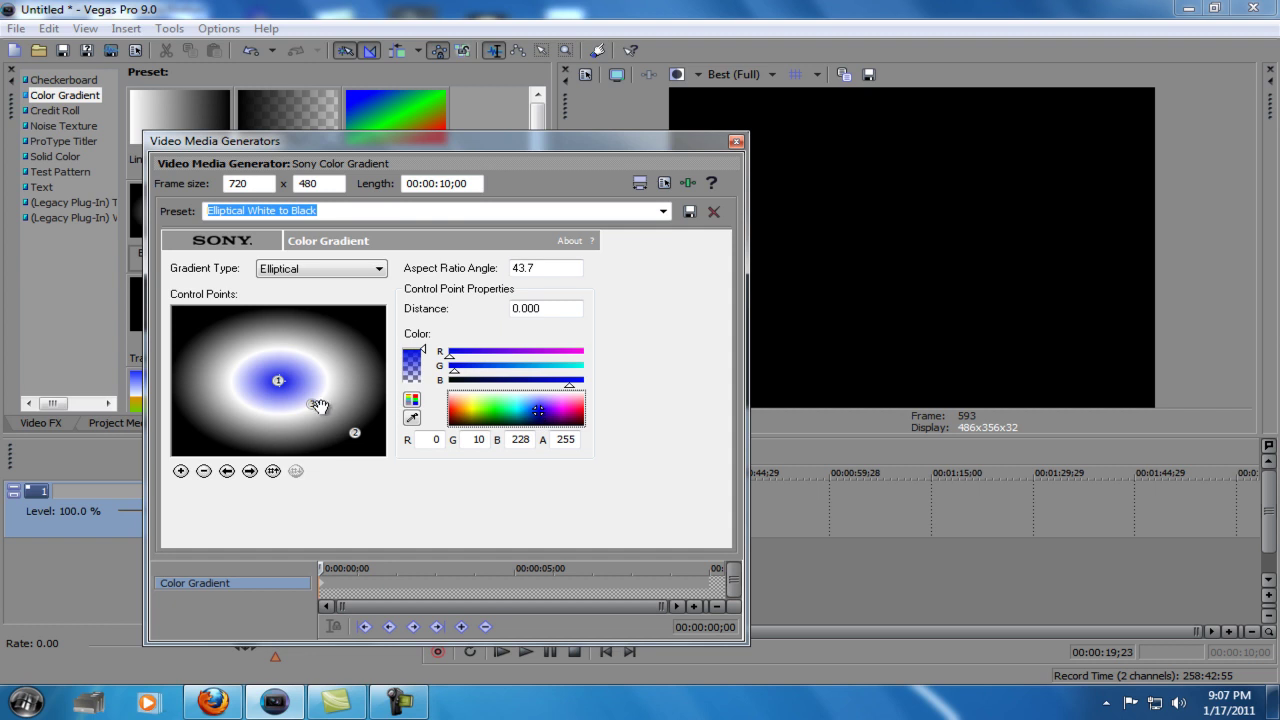
# Color the gradient's middle control point cyan (R 0, G 191, B 215) and make the outer point fully transparent, then preview the clip.
pyautogui.click(312, 403)
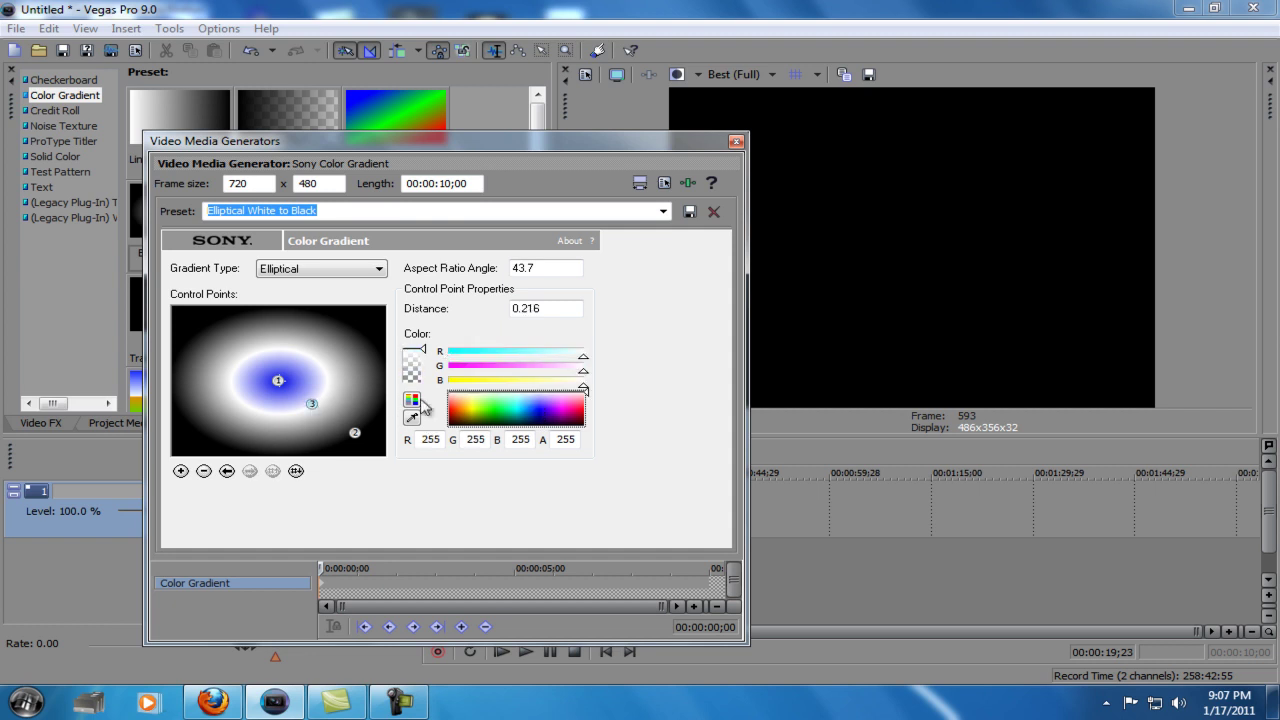
pyautogui.click(519, 410)
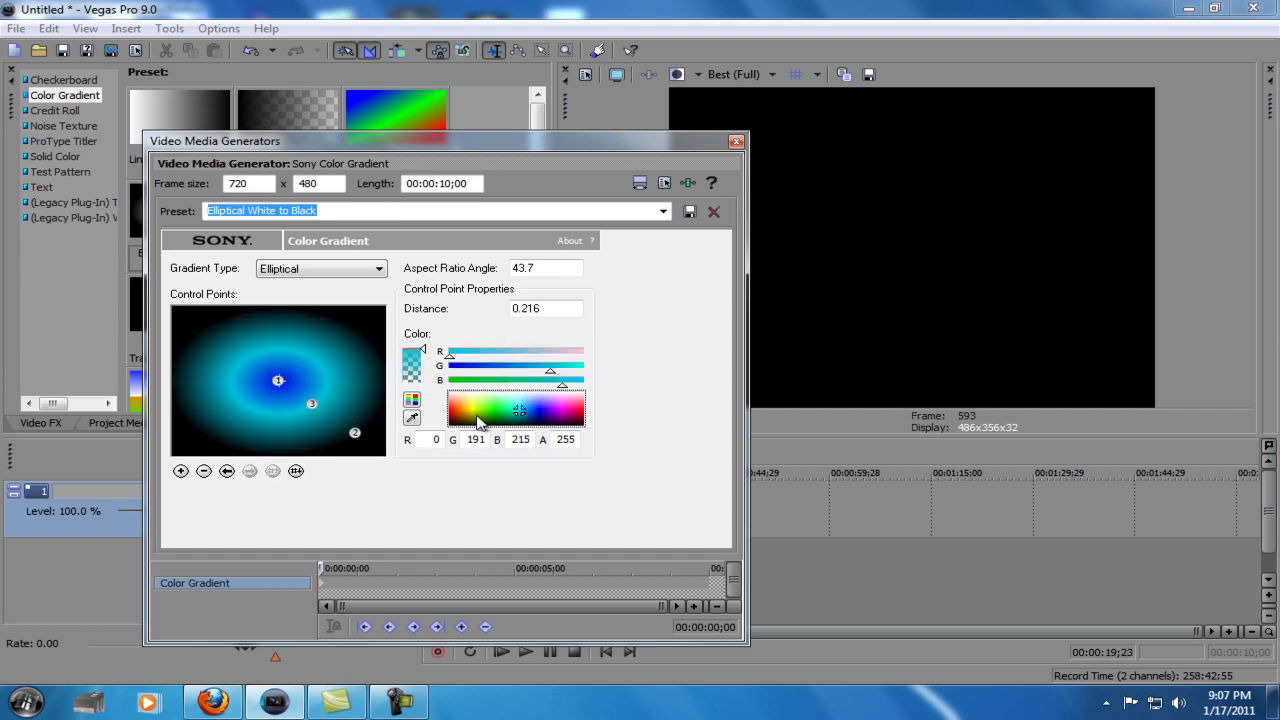
pyautogui.click(354, 432)
pyautogui.moveTo(424, 350); pyautogui.dragTo(424, 384)
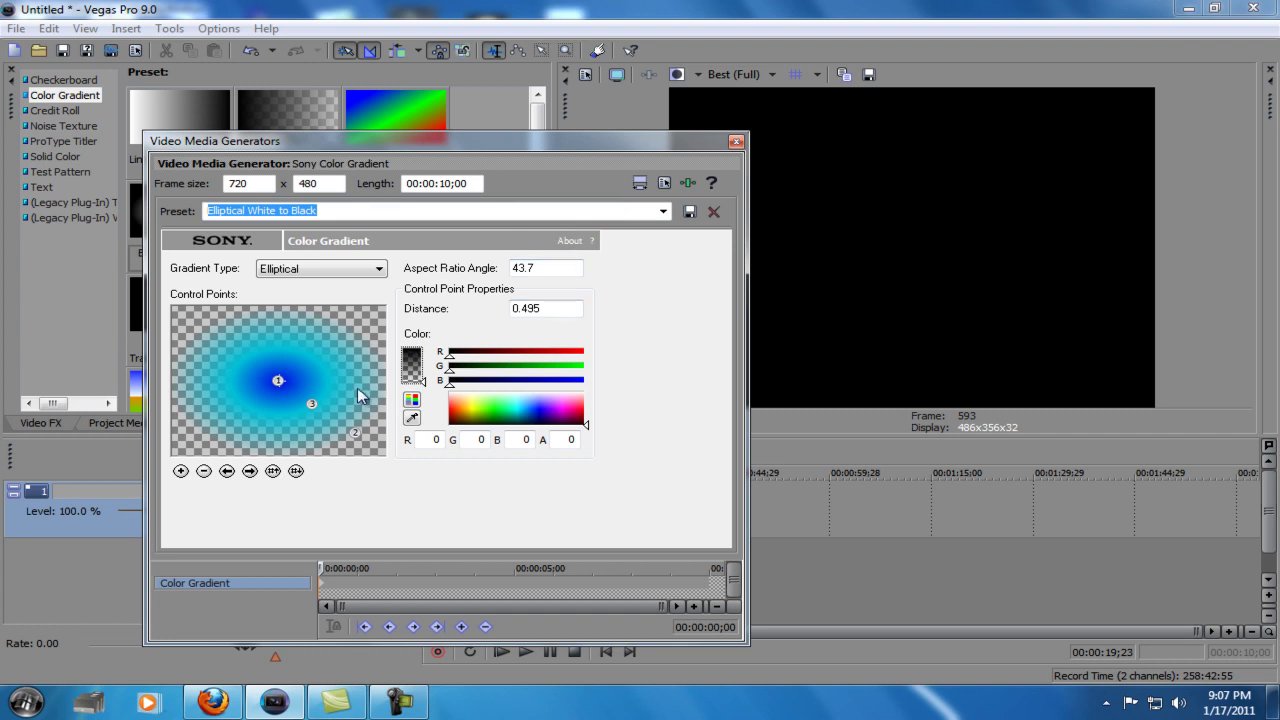
pyautogui.click(736, 146)
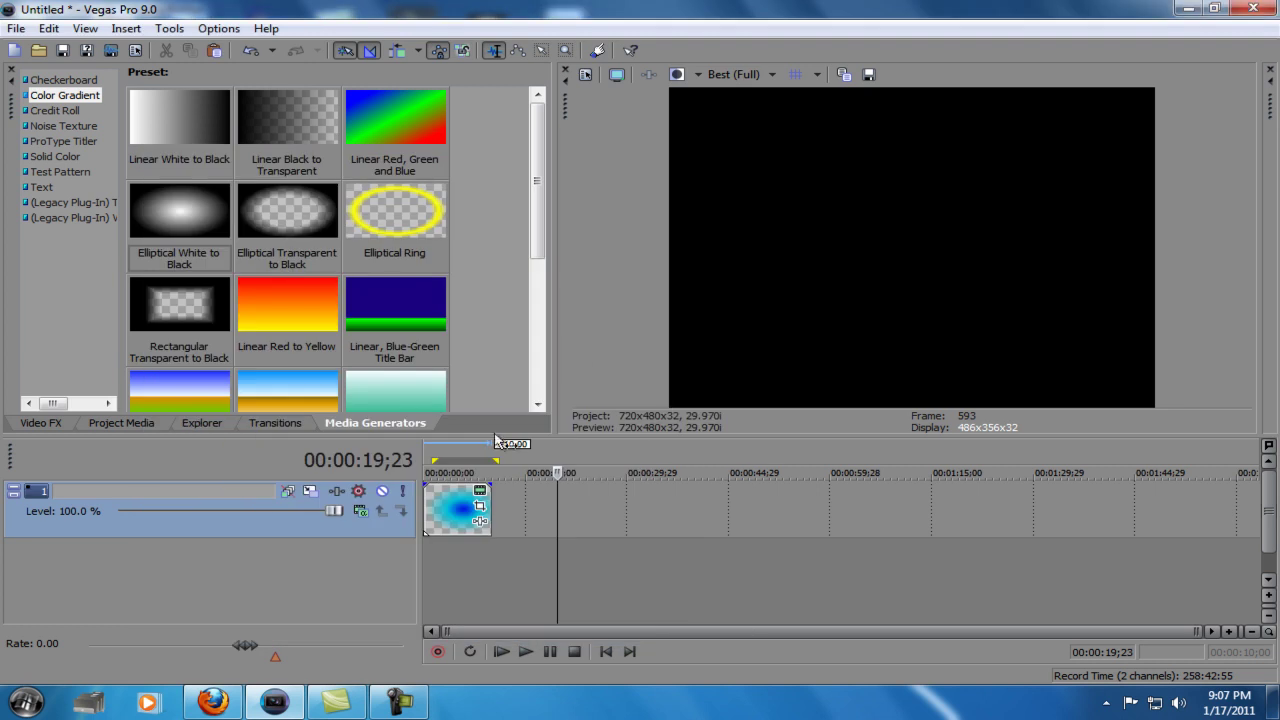
pyautogui.click(463, 447)
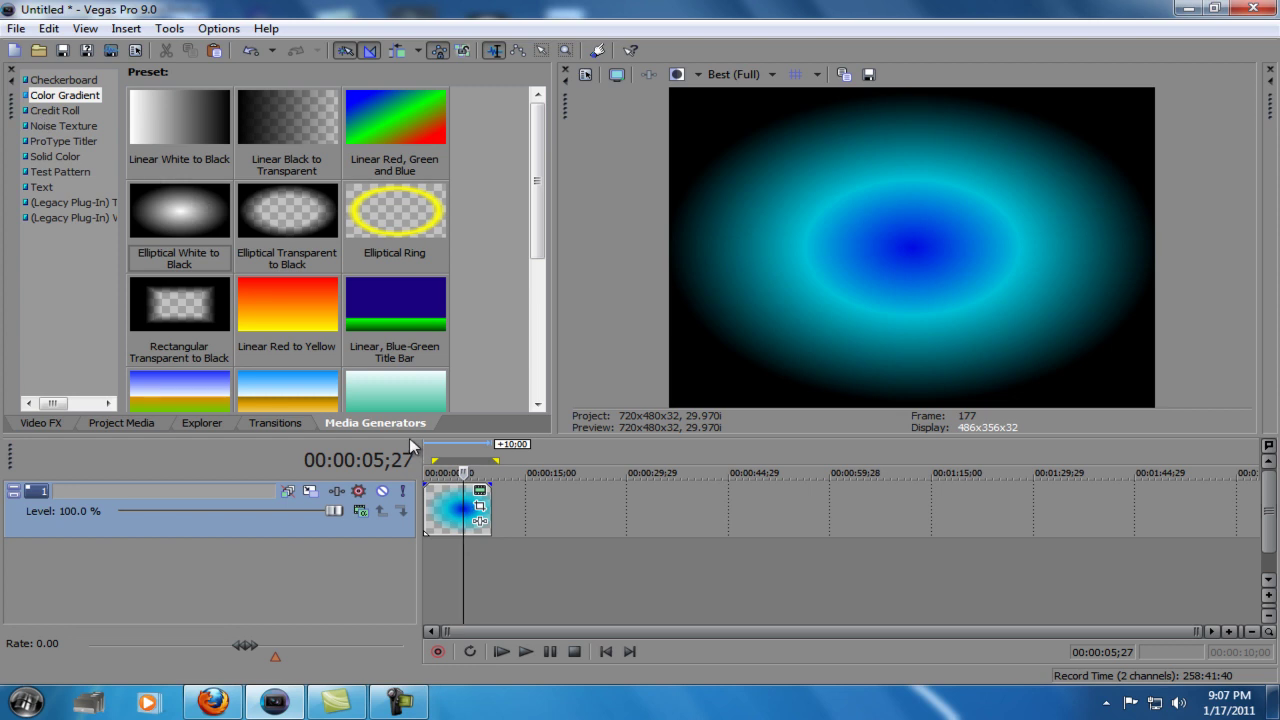
# Add a Plasma noise texture on a track above the gradient, raising its progress to the maximum at the end of the clip.
pyautogui.click(61, 127)
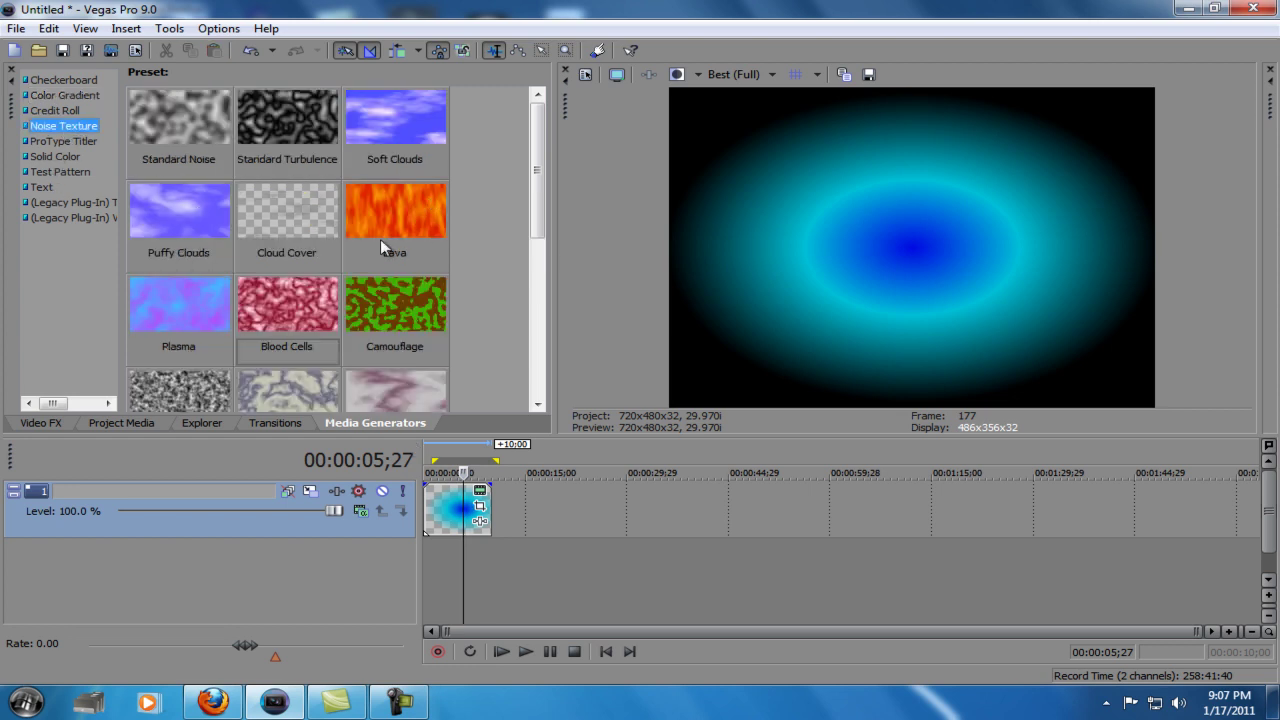
pyautogui.moveTo(160, 306); pyautogui.dragTo(445, 470)
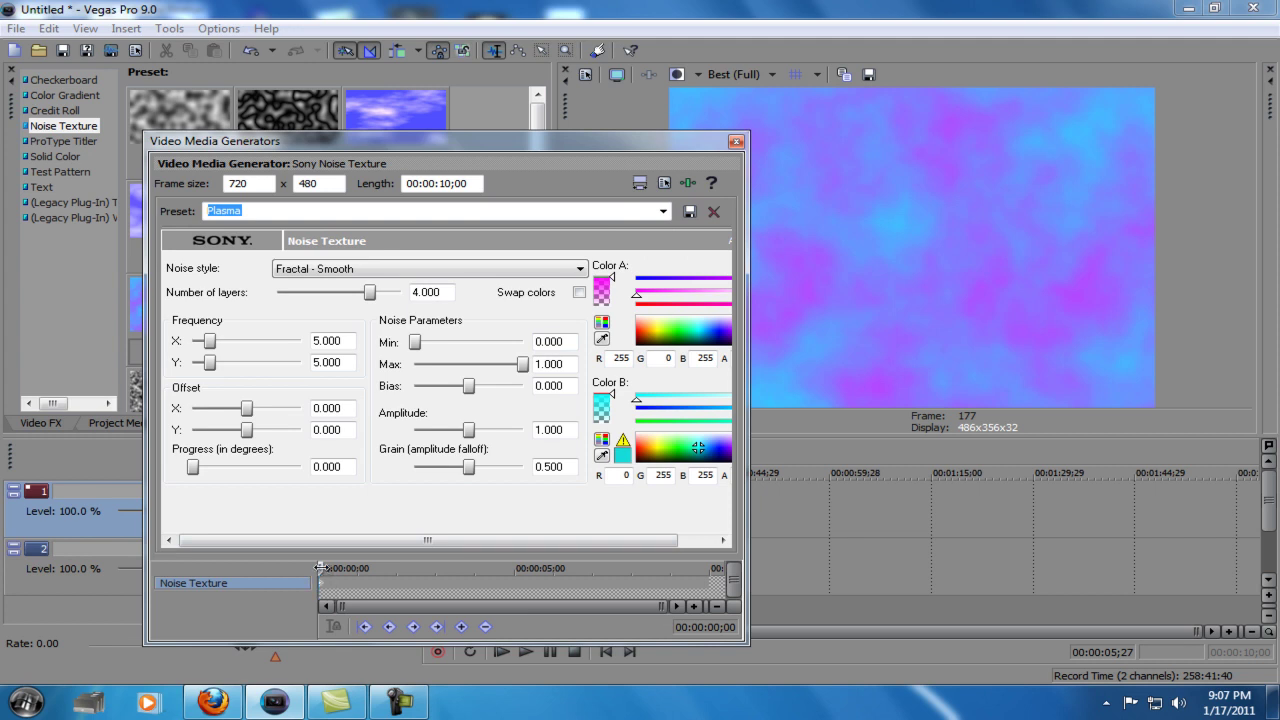
pyautogui.moveTo(321, 568); pyautogui.dragTo(711, 568)
pyautogui.moveTo(196, 471); pyautogui.dragTo(334, 471)
pyautogui.click(735, 141)
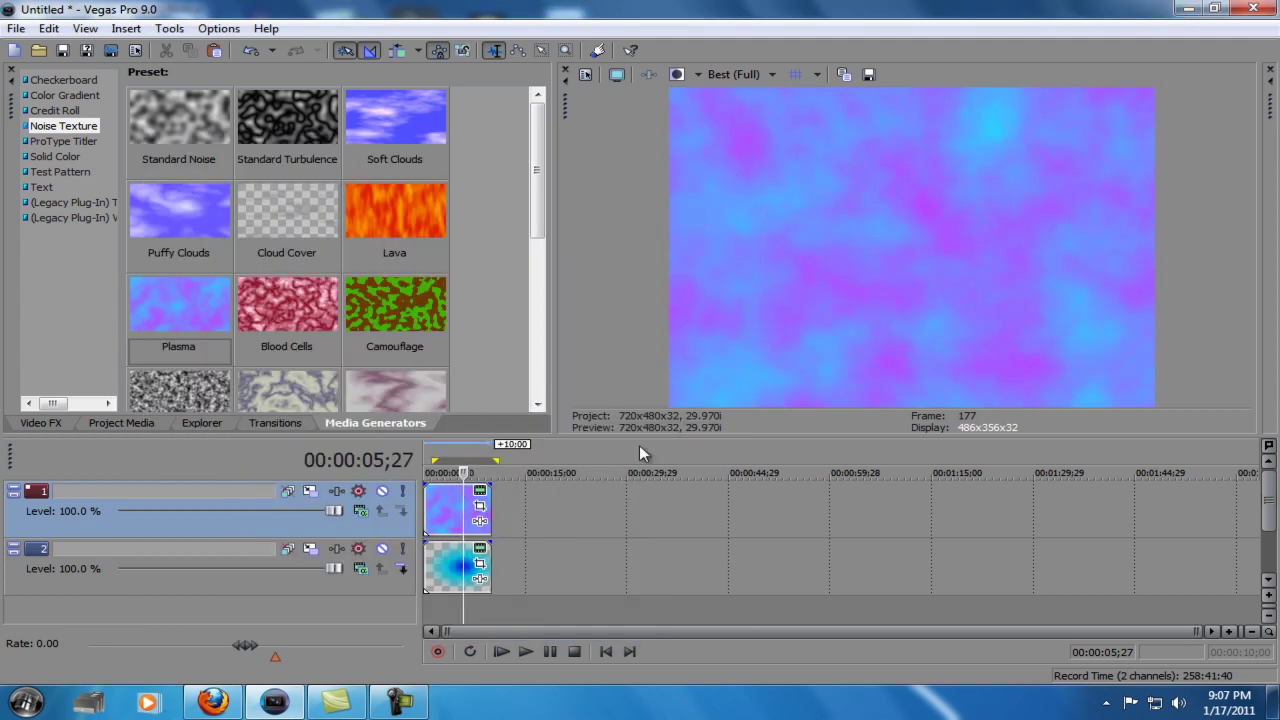
# Set the plasma track's compositing mode to Burn and preview the energy effect at 00:00:03;03.
pyautogui.click(604, 650)
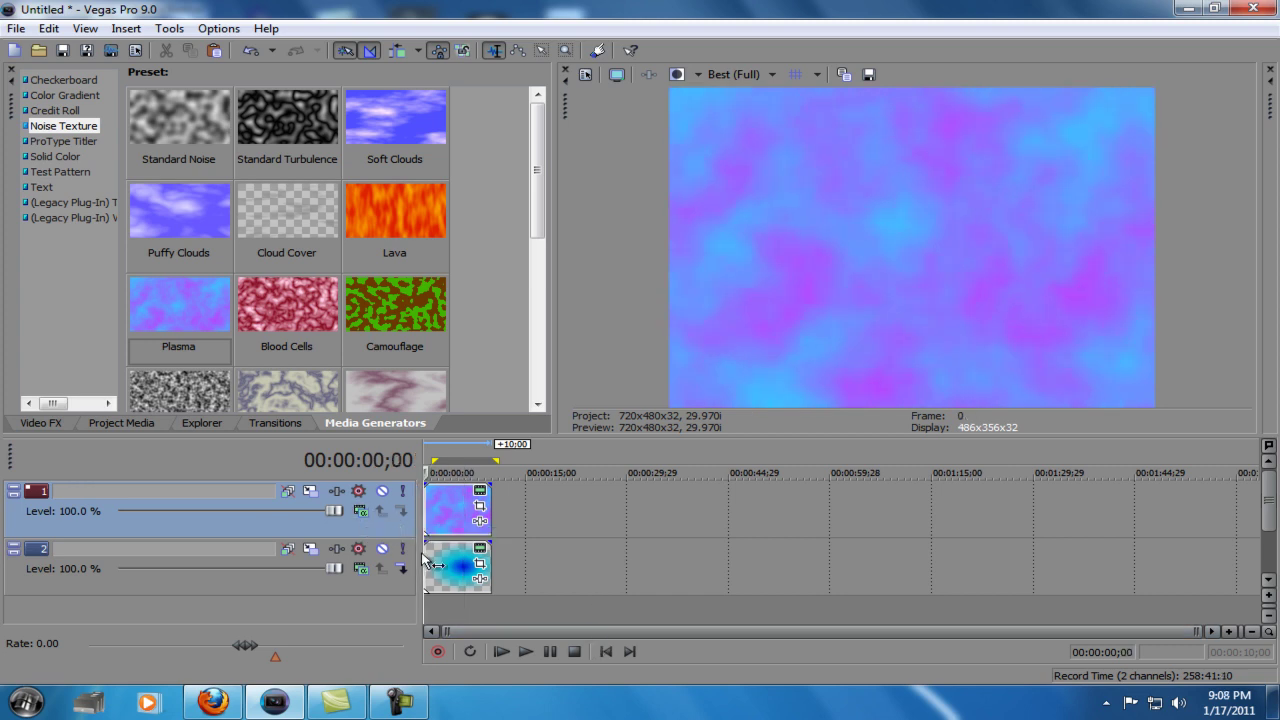
pyautogui.click(360, 510)
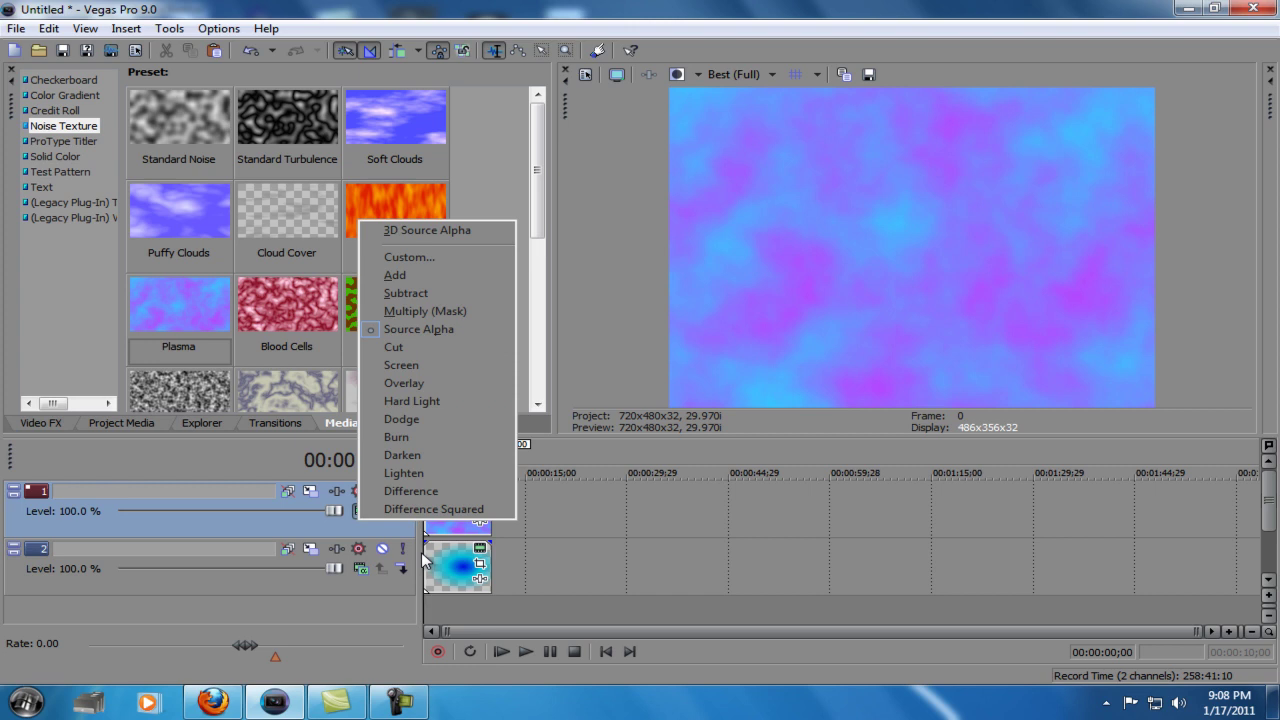
pyautogui.press('Up')
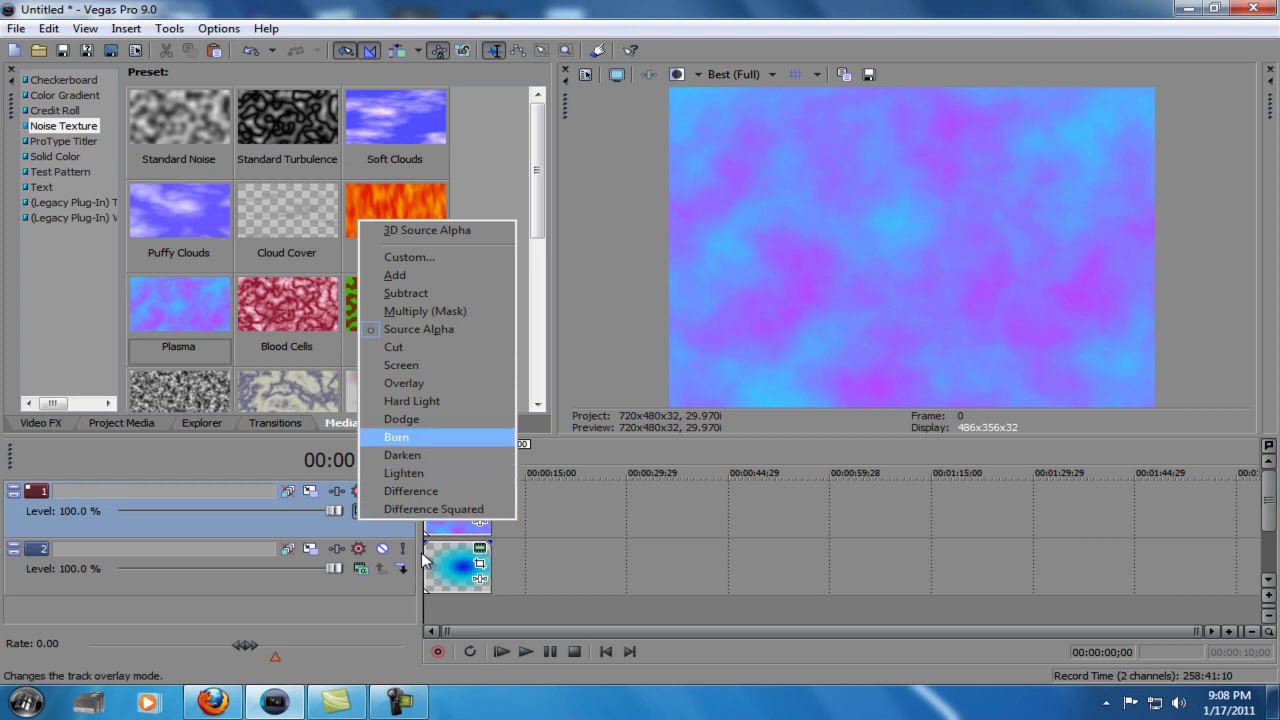
pyautogui.press('Return')
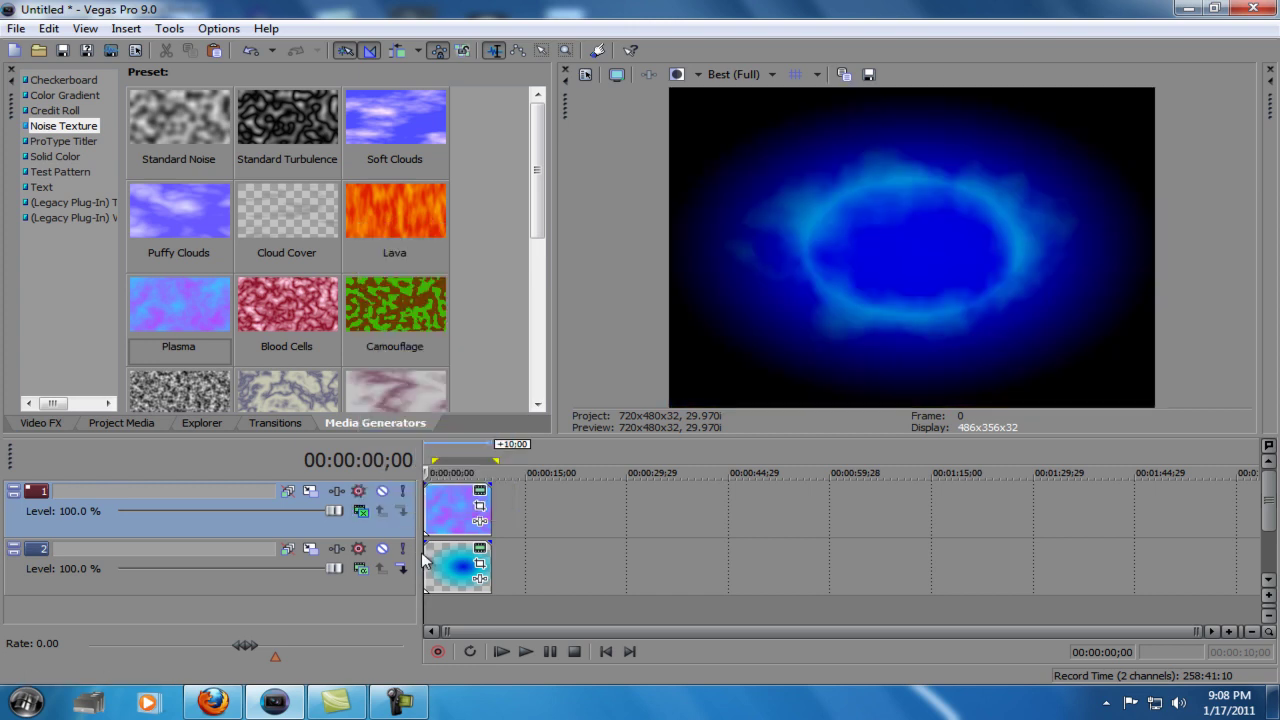
pyautogui.click(444, 563)
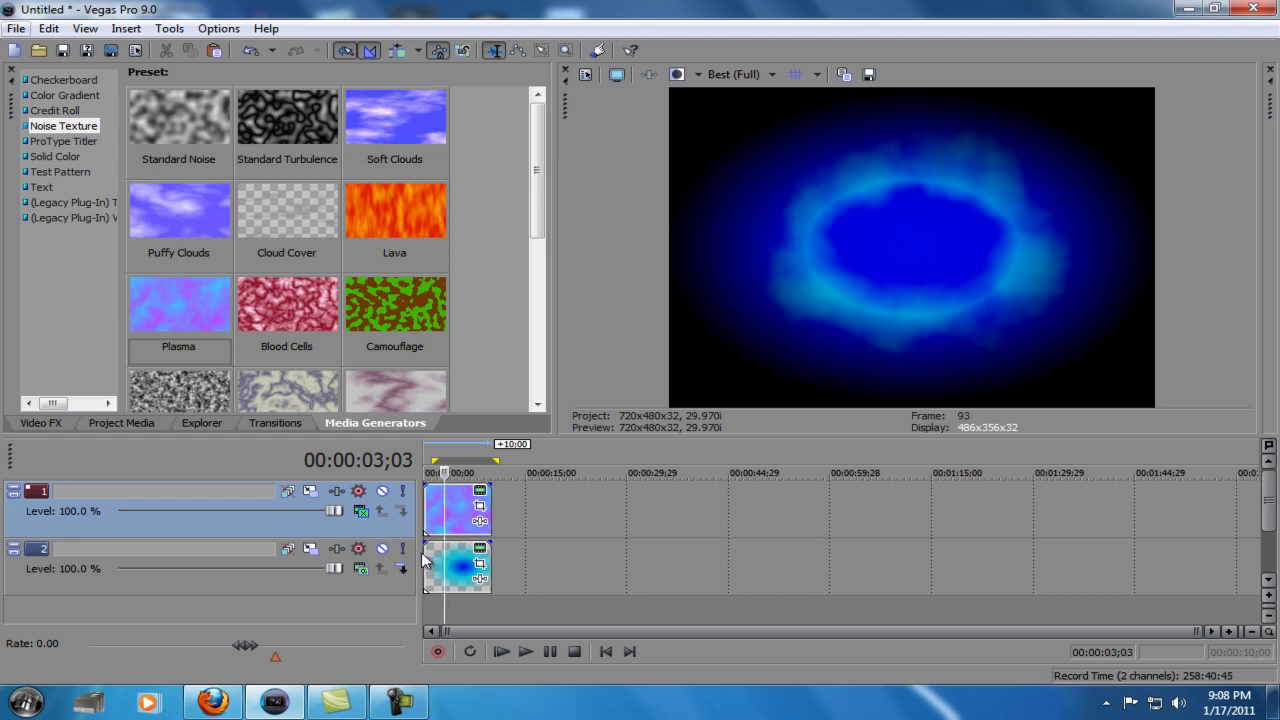
pyautogui.press('alt')
pyautogui.press('Down')
pyautogui.press('Down')
pyautogui.press('Down')
pyautogui.press('Down')
pyautogui.press('Down')
pyautogui.press('Down')
pyautogui.press('Right')
pyautogui.press('Right')
pyautogui.press('Right')
pyautogui.press('Right')
pyautogui.press('Right')
pyautogui.press('alt')
# Delete the plasma track and the blue gradient track to clear the timeline.
pyautogui.hotkey('shift', 'F10')
pyautogui.press('Up')
pyautogui.press('Up')
pyautogui.press('Up')
pyautogui.press('Up')
pyautogui.press('Up')
pyautogui.press('Up')
pyautogui.press('Up')
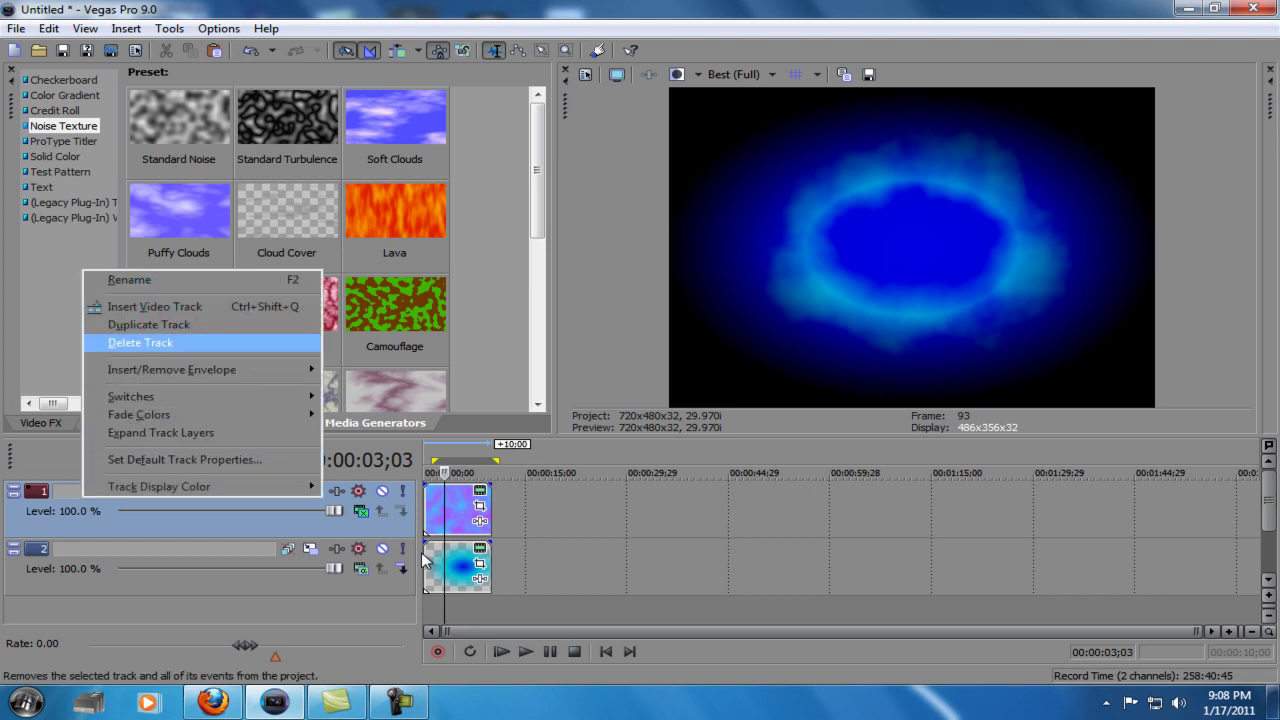
pyautogui.press('Return')
pyautogui.hotkey('shift', 'F10')
pyautogui.press('Up')
pyautogui.press('Up')
pyautogui.press('Up')
pyautogui.press('Up')
pyautogui.press('Up')
pyautogui.press('Up')
pyautogui.press('Up')
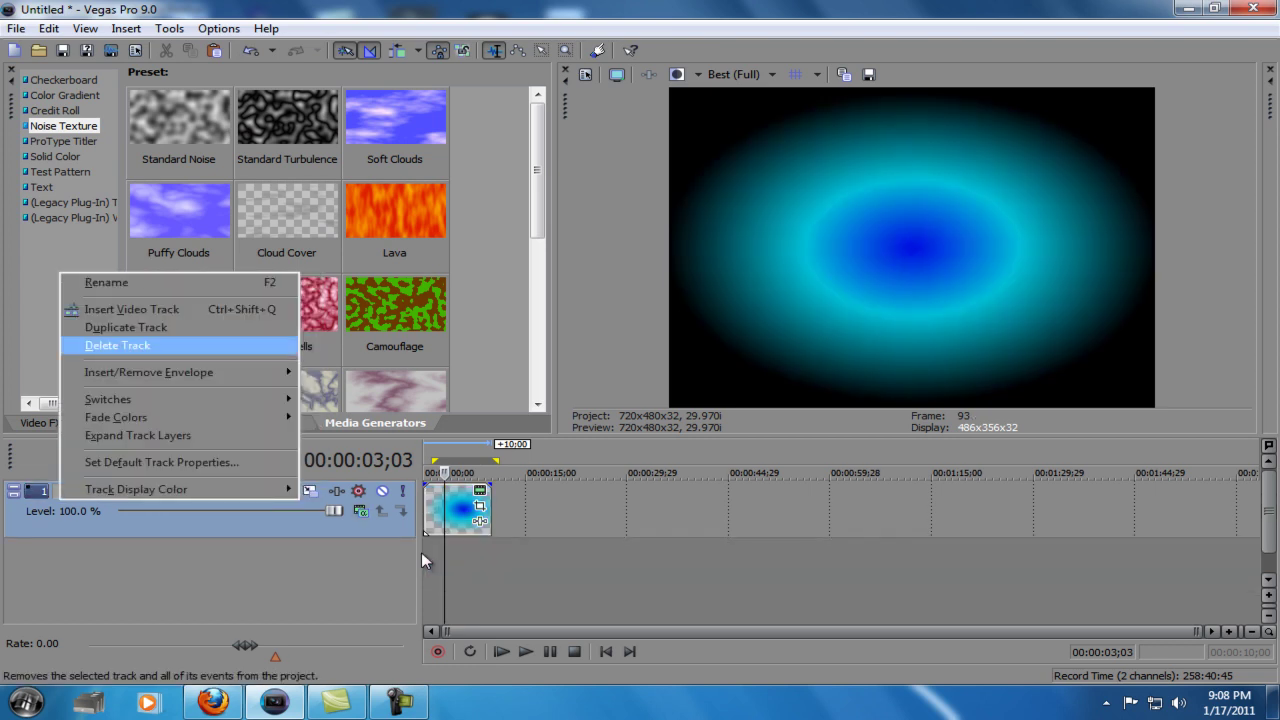
pyautogui.press('Return')
# Add a new Color Gradient clip with the Elliptical White to Black preset to the empty timeline.
pyautogui.hotkey('alt', '1')
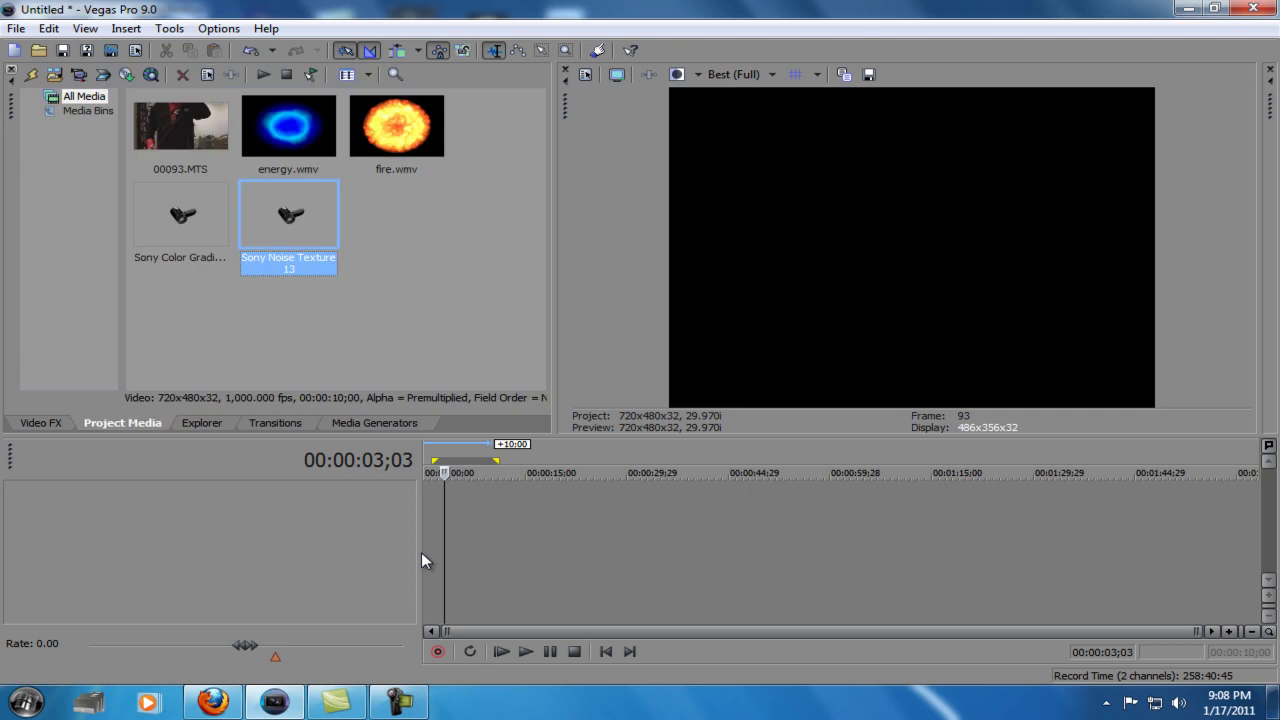
pyautogui.hotkey('alt', '9')
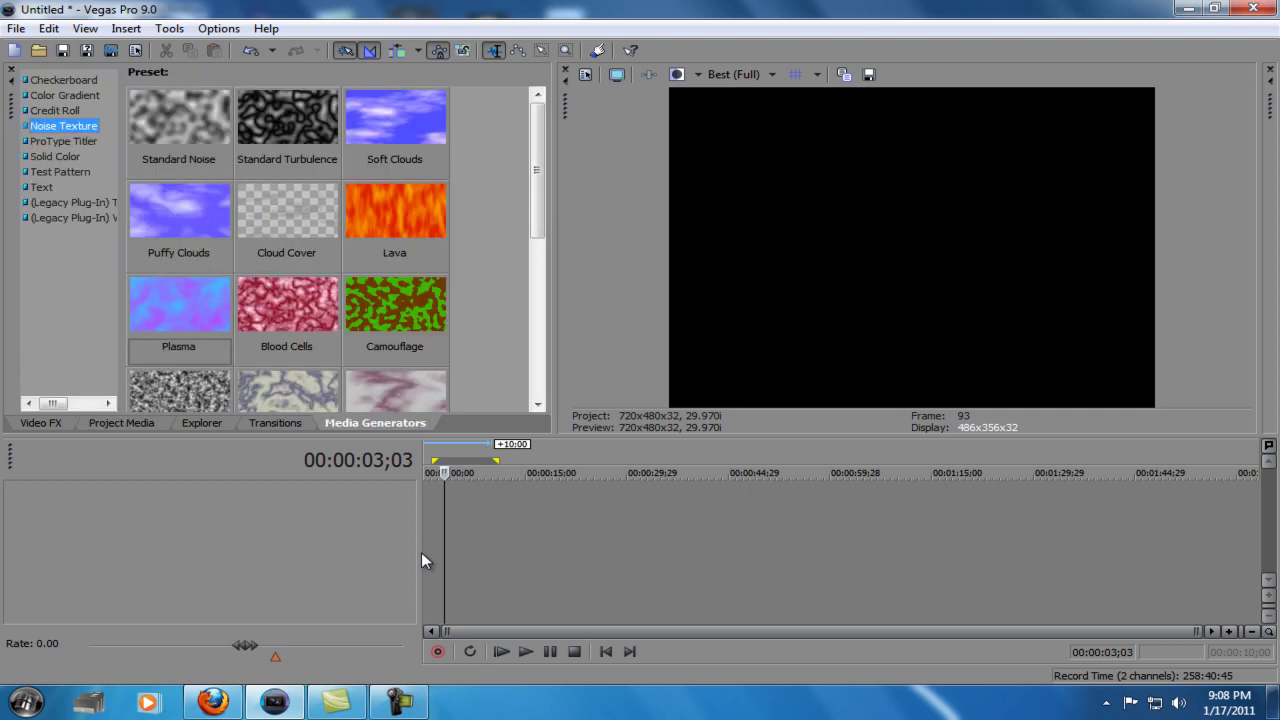
pyautogui.press('Up')
pyautogui.press('Up')
pyautogui.press('Tab')
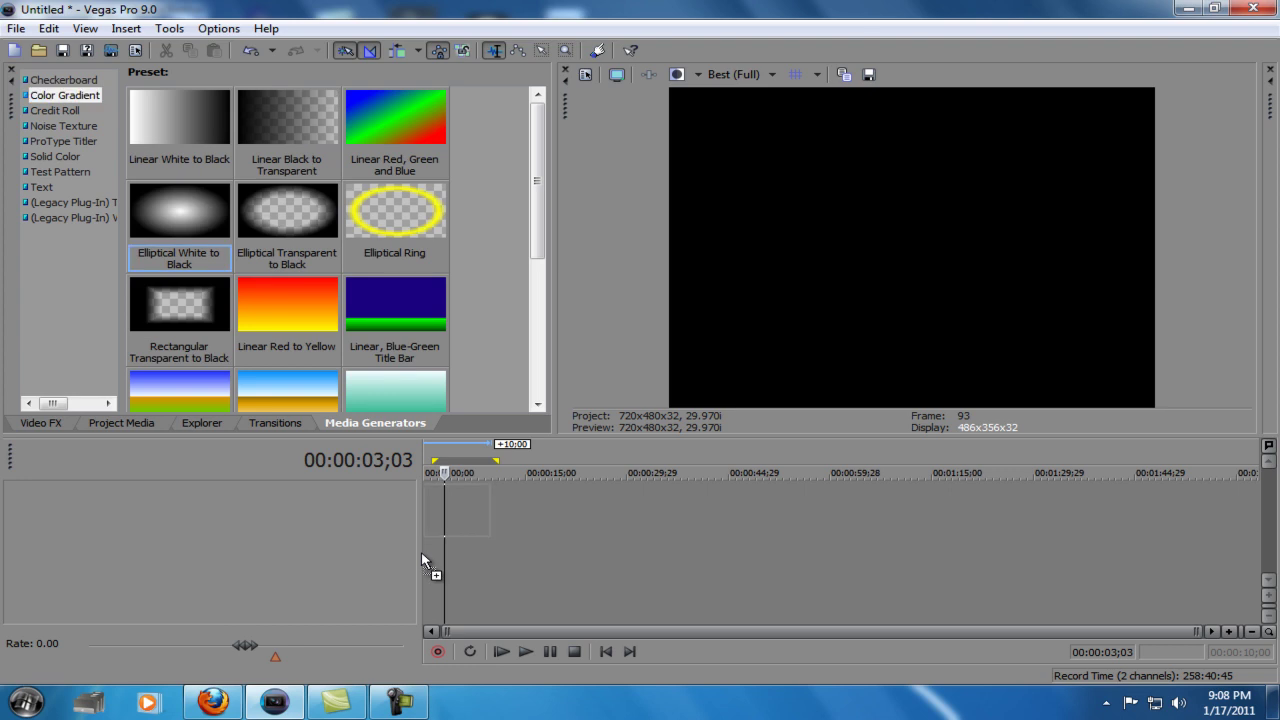
pyautogui.press('Return')
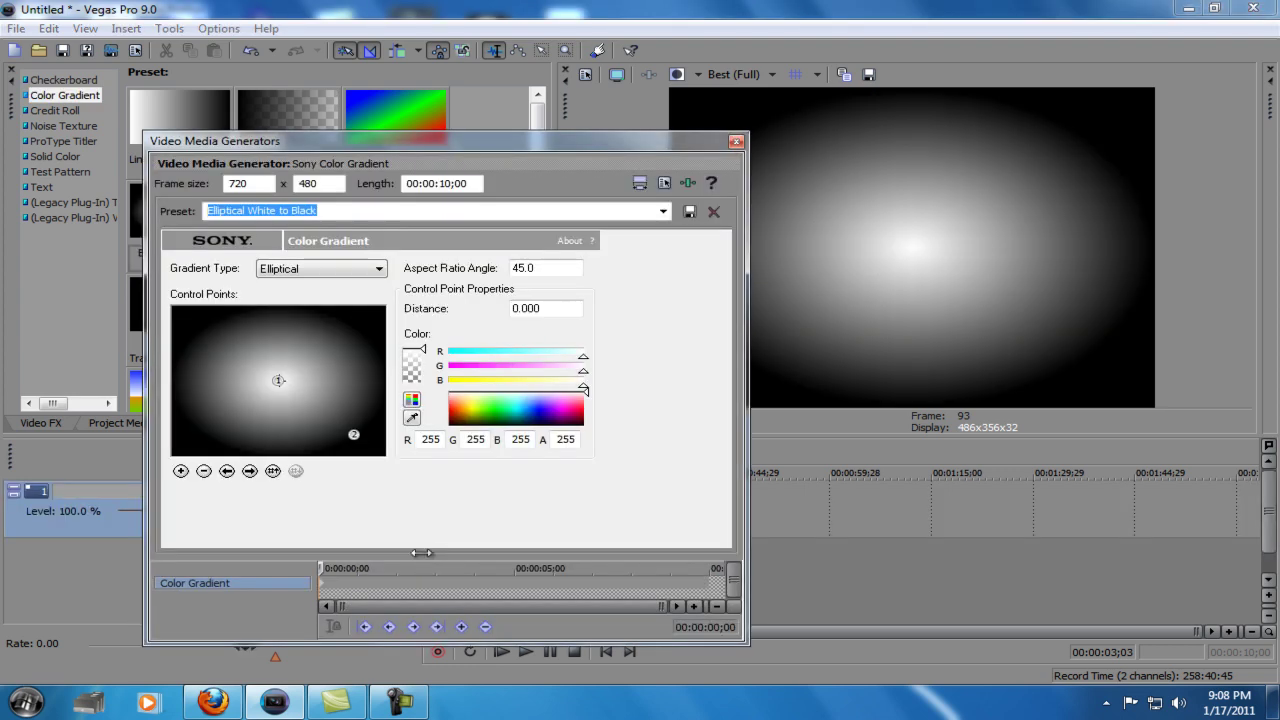
# Add a third control point between the gradient's centre and outer points, and color the centre point orange (255, 125, 0).
pyautogui.click(181, 471)
pyautogui.moveTo(278, 380); pyautogui.dragTo(316, 404)
pyautogui.click(278, 380)
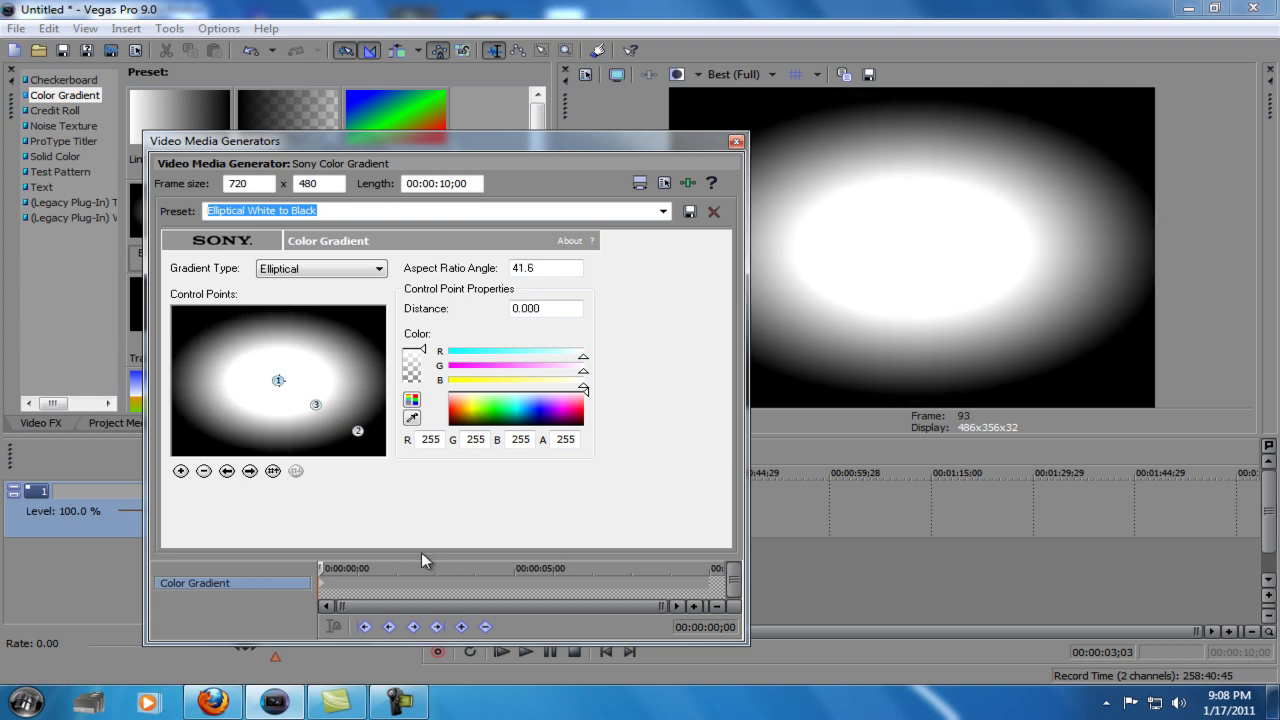
pyautogui.click(450, 408)
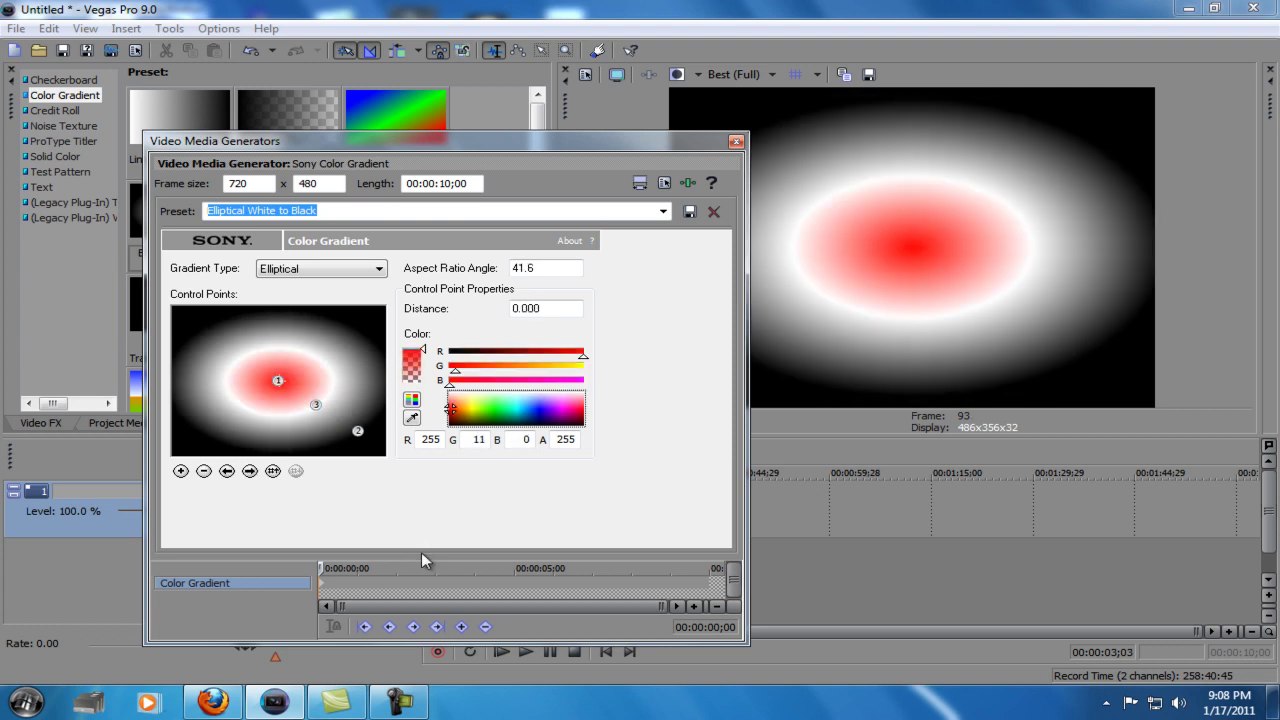
pyautogui.click(459, 408)
# Color the middle control point light orange (255, 201, 94) and make the outer point fully transparent.
pyautogui.click(316, 404)
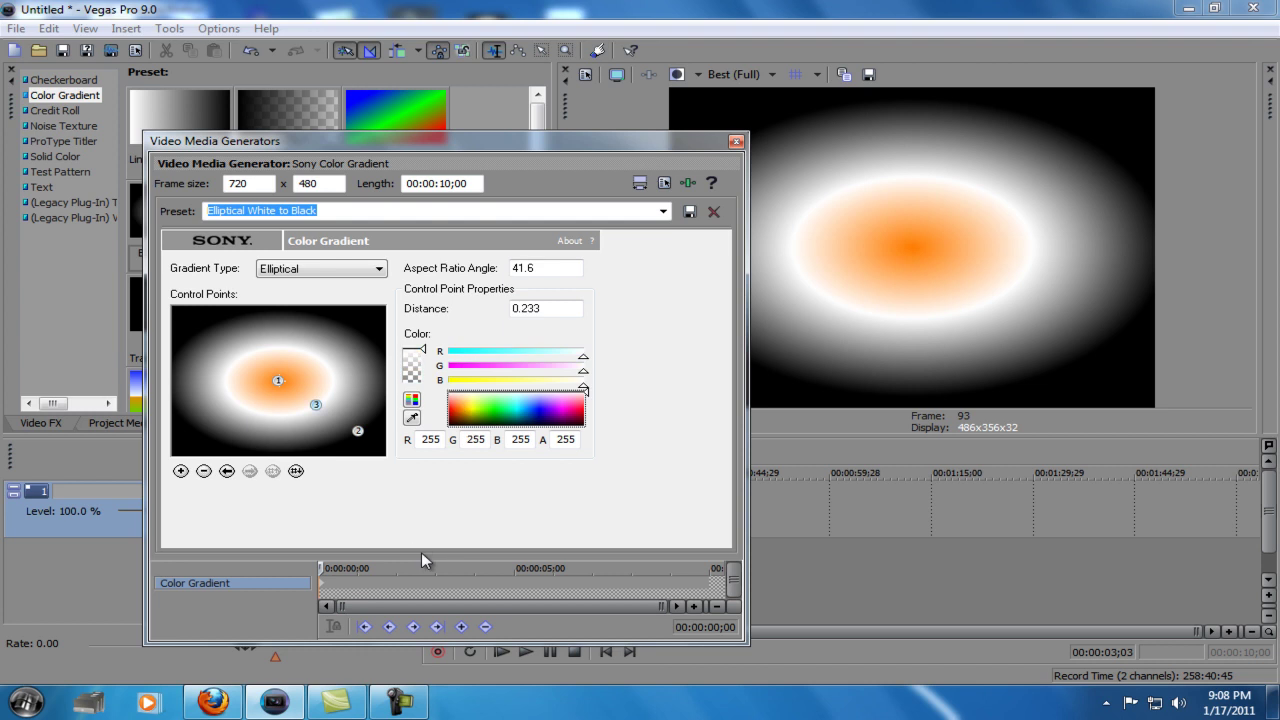
pyautogui.click(464, 402)
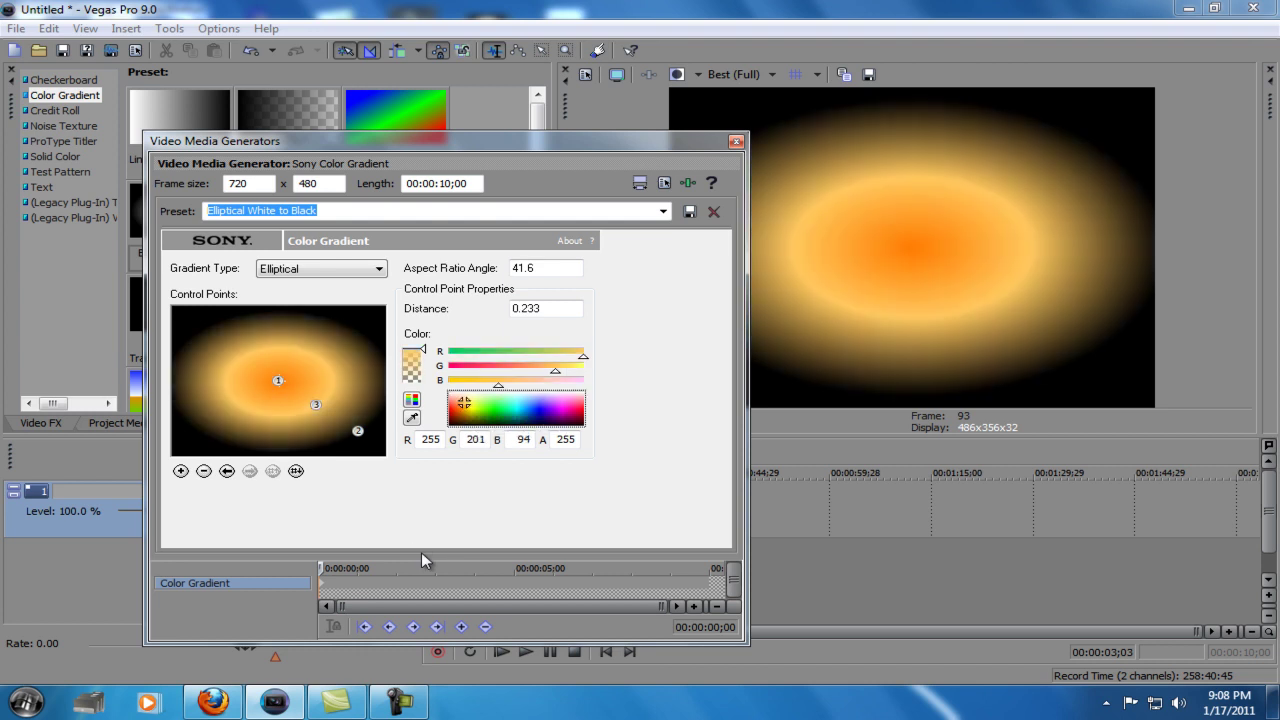
pyautogui.click(357, 430)
pyautogui.click(412, 381)
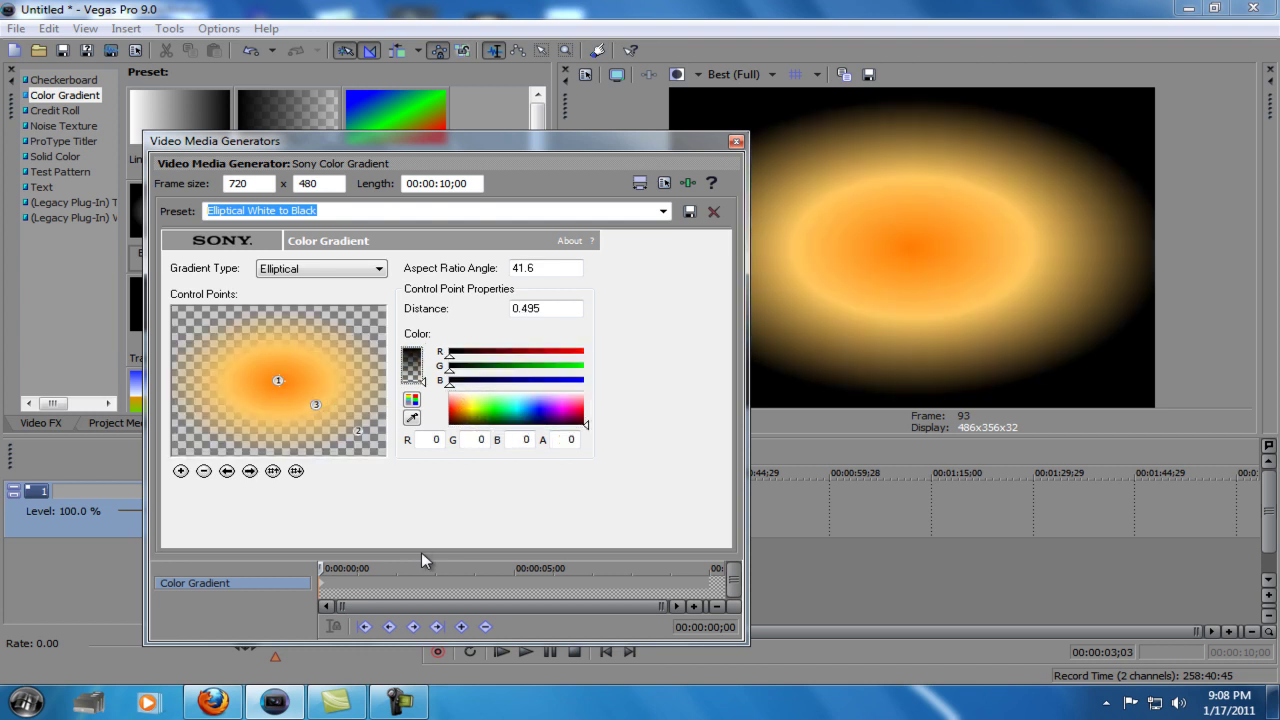
pyautogui.click(736, 141)
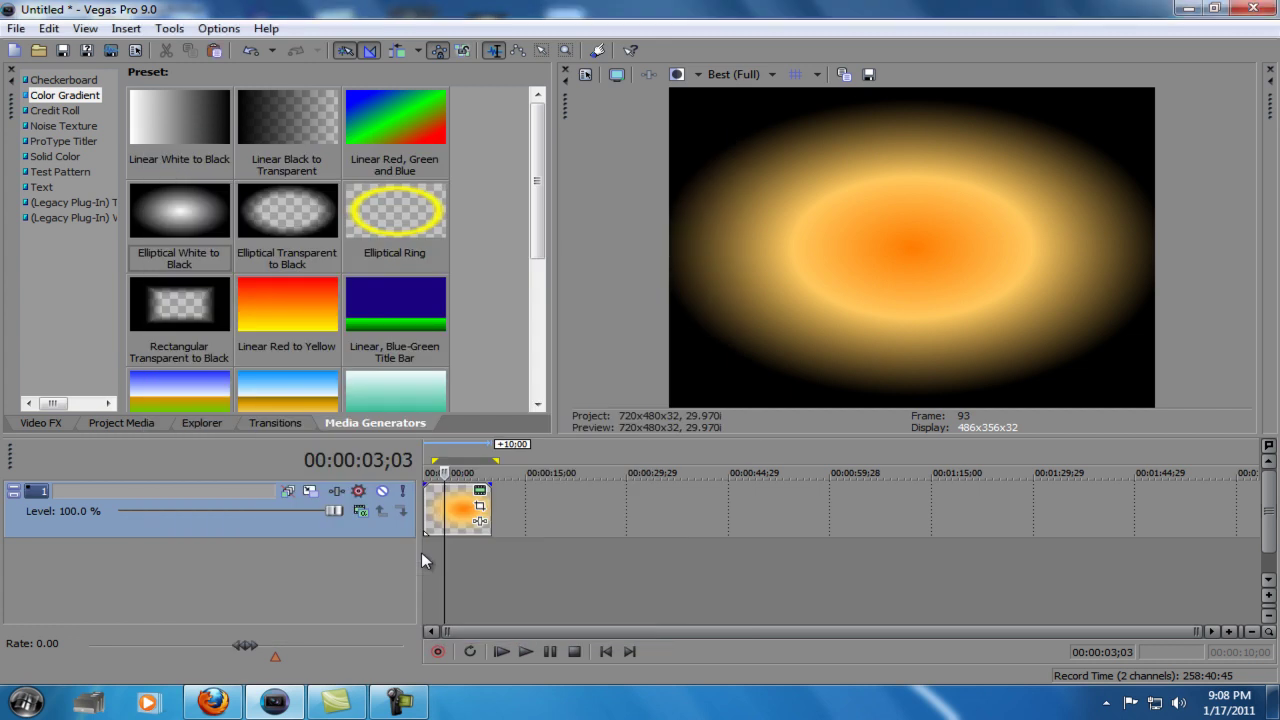
# Add a Blood Cells noise texture on a track above the gradient, raising its progress to the maximum at the end of the clip.
pyautogui.press('Down')
pyautogui.press('Down')
pyautogui.moveTo(287, 305); pyautogui.dragTo(421, 552)
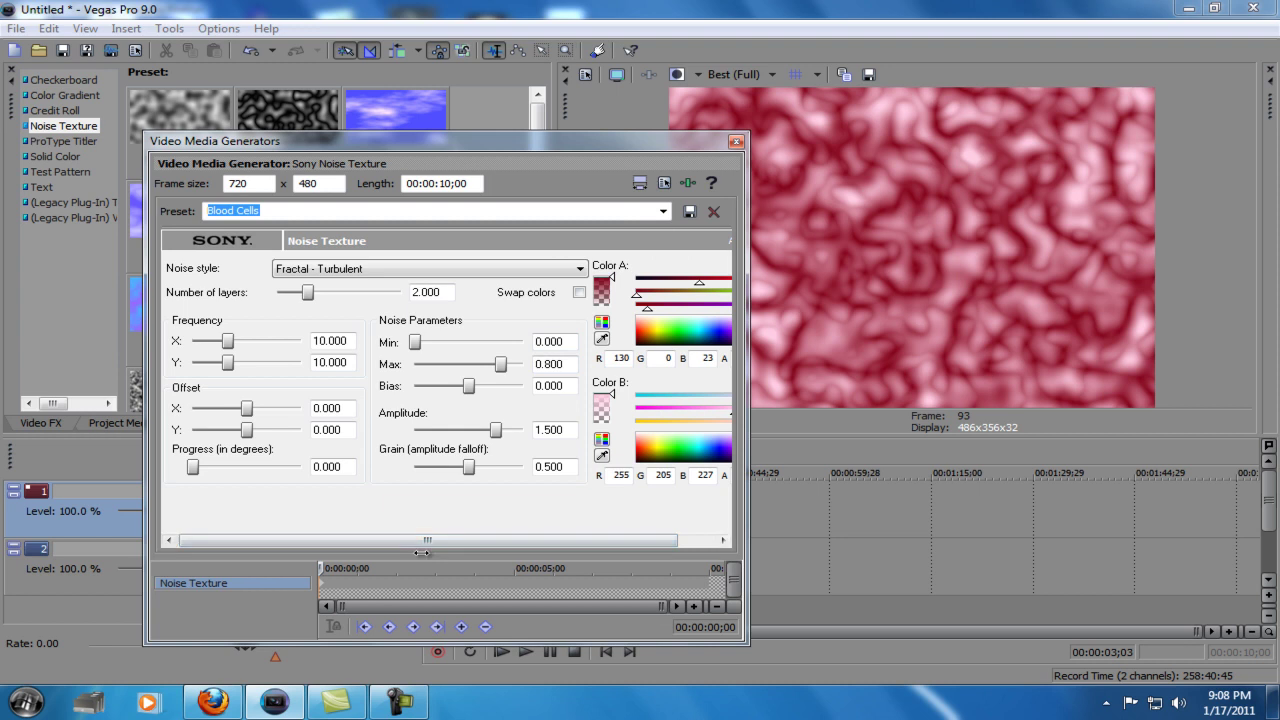
pyautogui.moveTo(321, 568); pyautogui.dragTo(709, 568)
pyautogui.moveTo(193, 467); pyautogui.dragTo(301, 467)
pyautogui.click(736, 142)
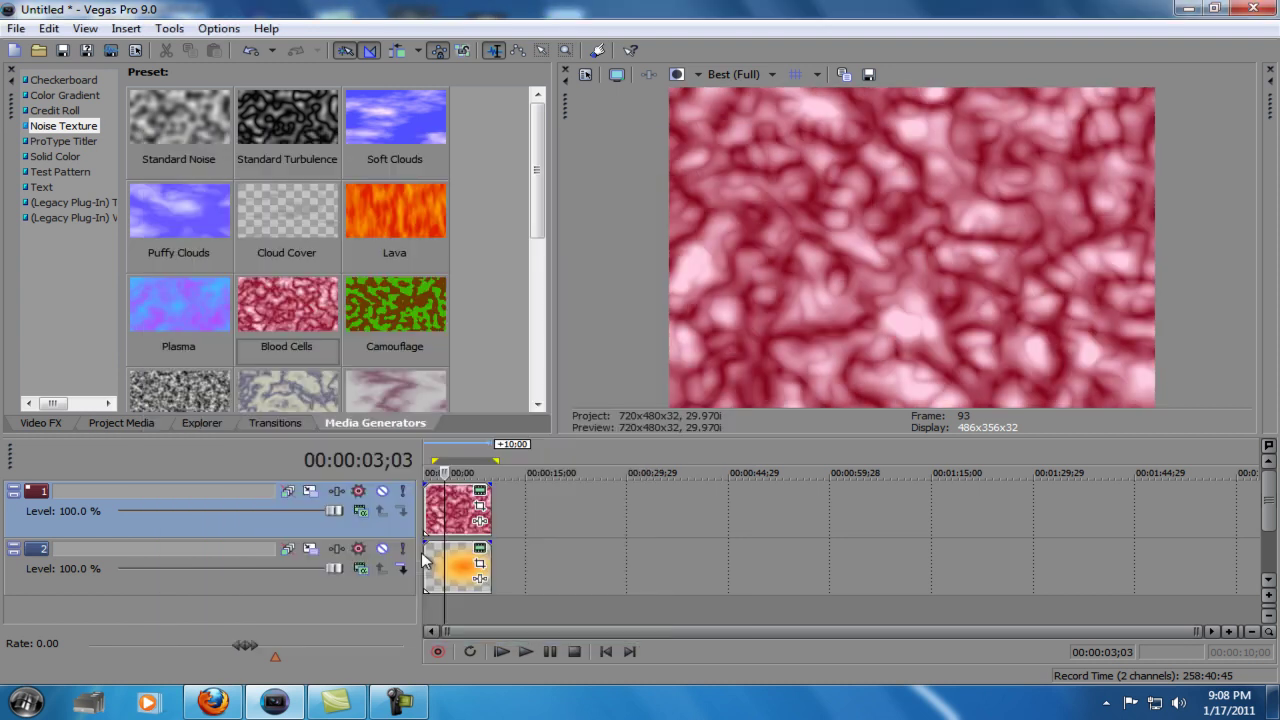
# Try the Burn, Darken, Dodge and Hard Light compositing modes on the Blood Cells track.
pyautogui.click(360, 511)
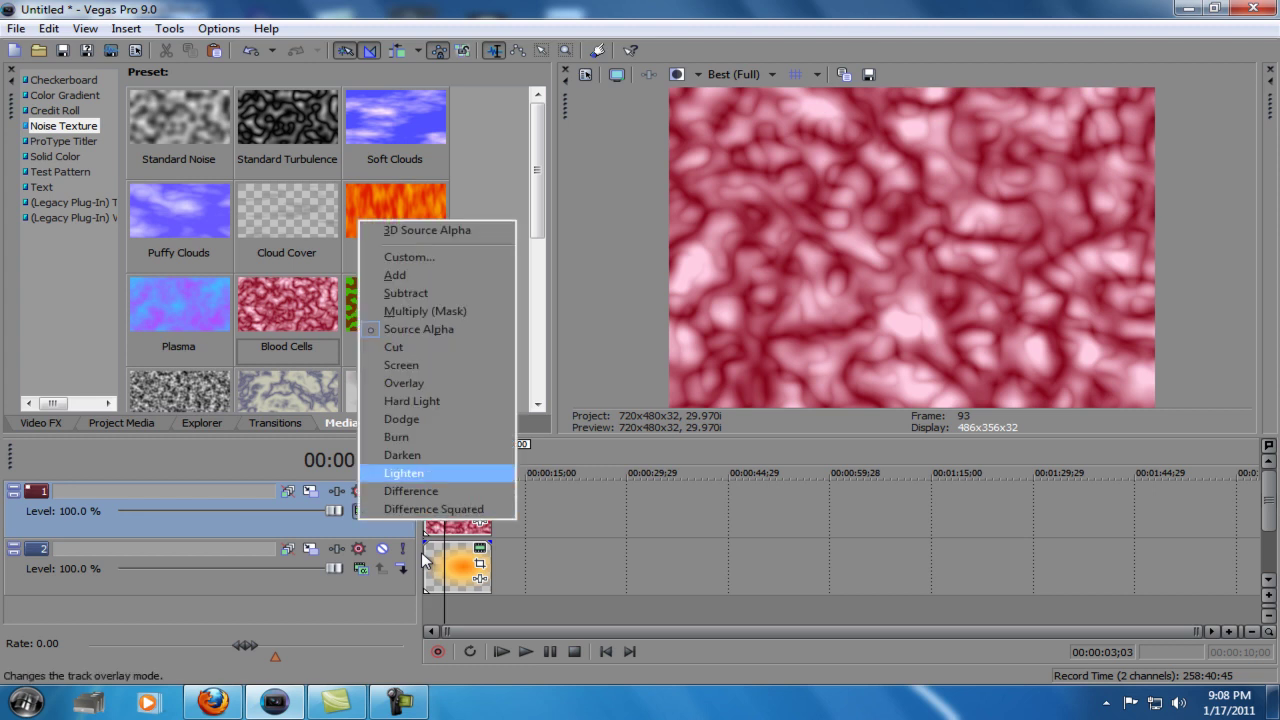
pyautogui.click(402, 455)
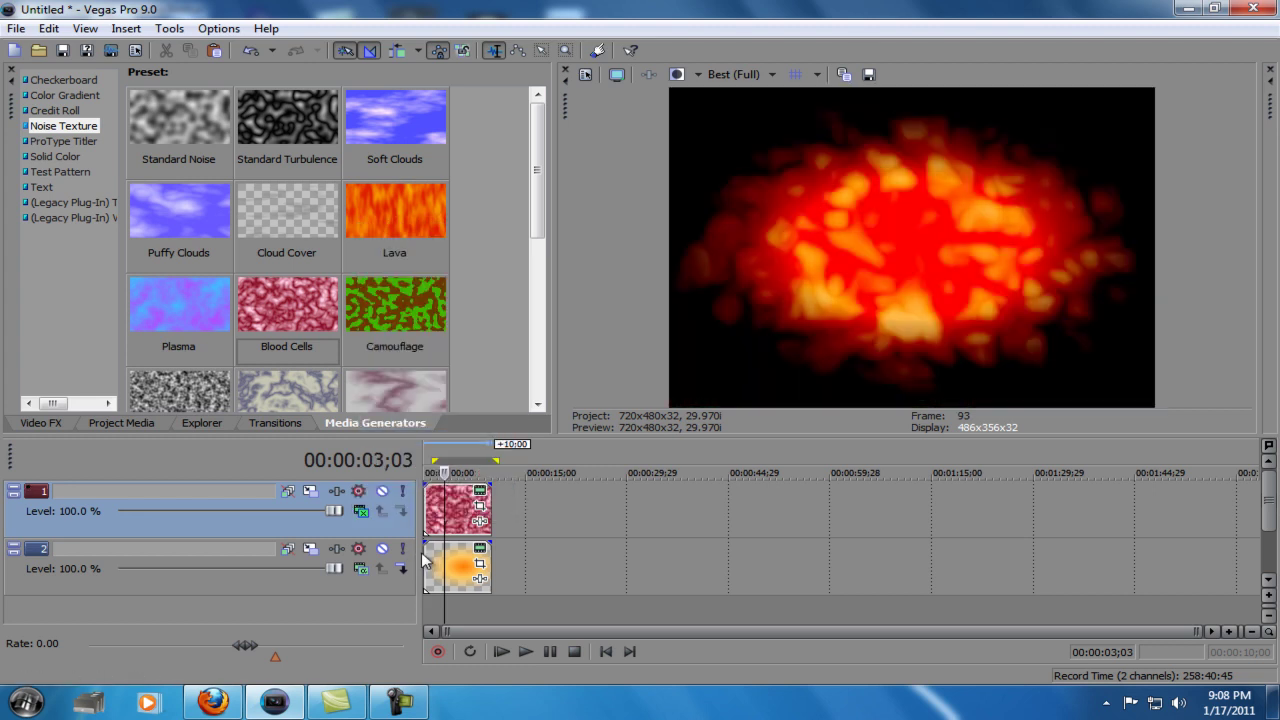
pyautogui.click(361, 511)
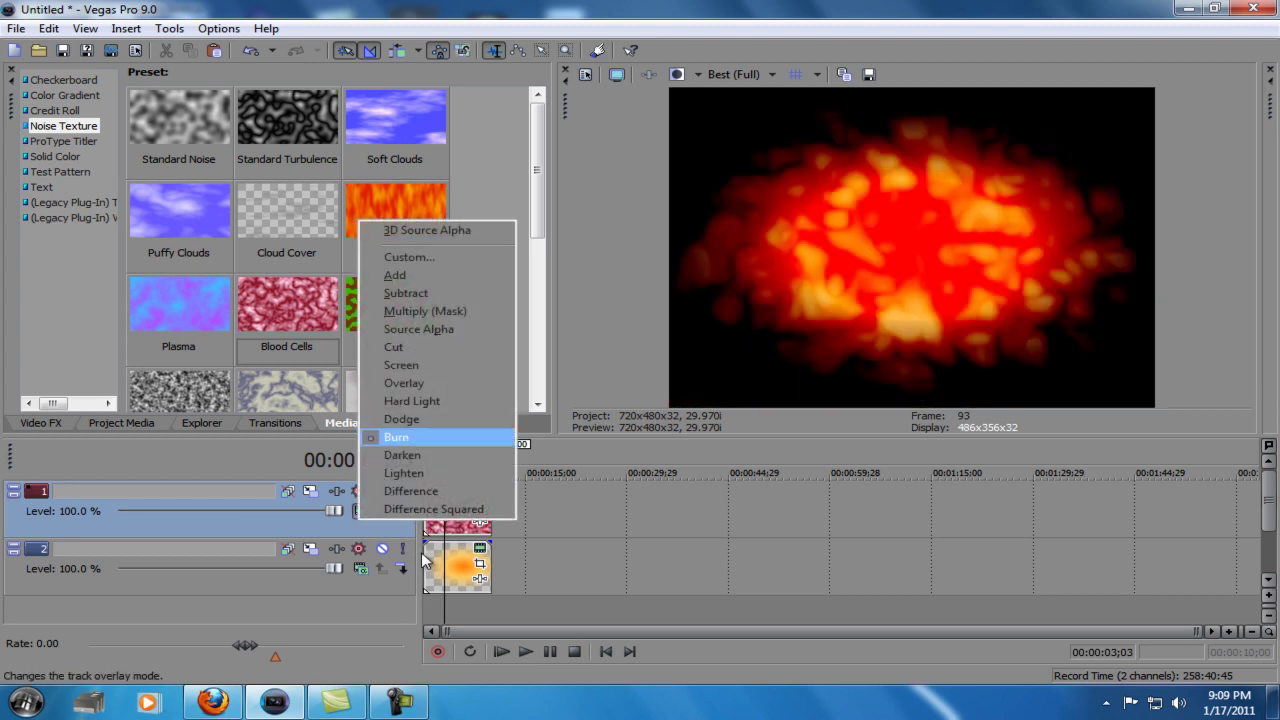
pyautogui.click(425, 449)
pyautogui.click(361, 511)
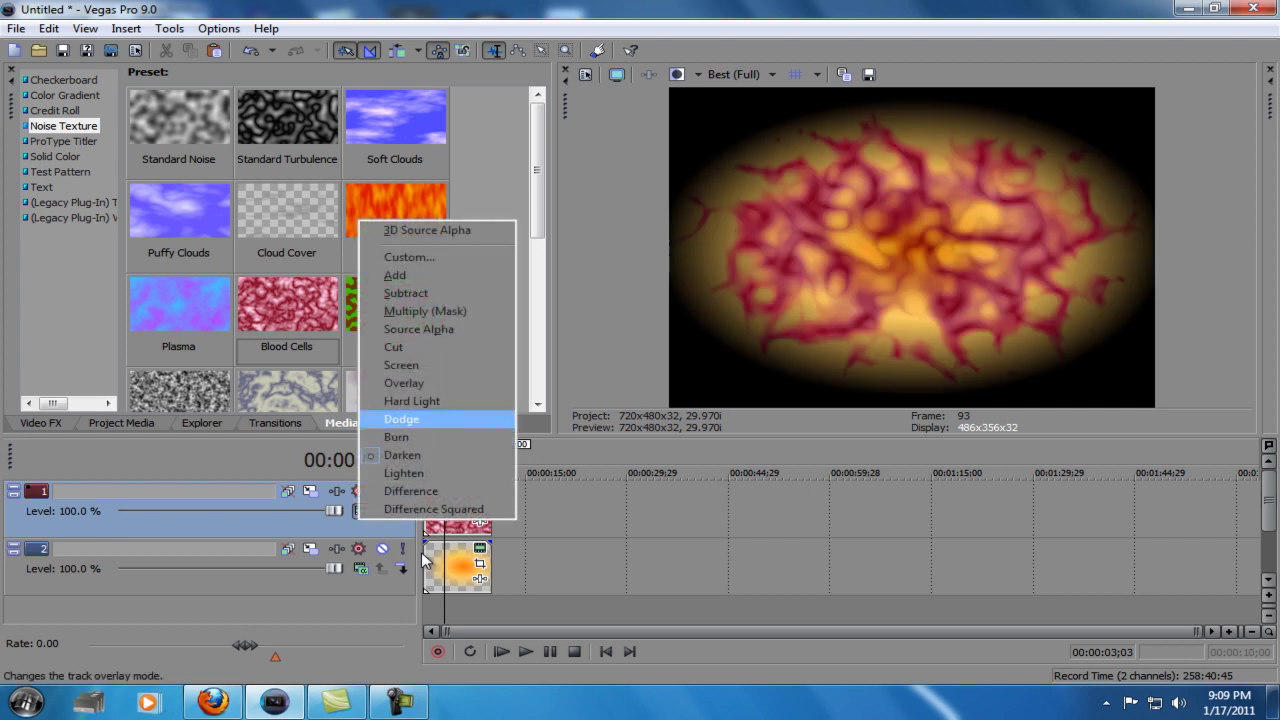
pyautogui.click(425, 418)
pyautogui.click(361, 511)
pyautogui.press('Return')
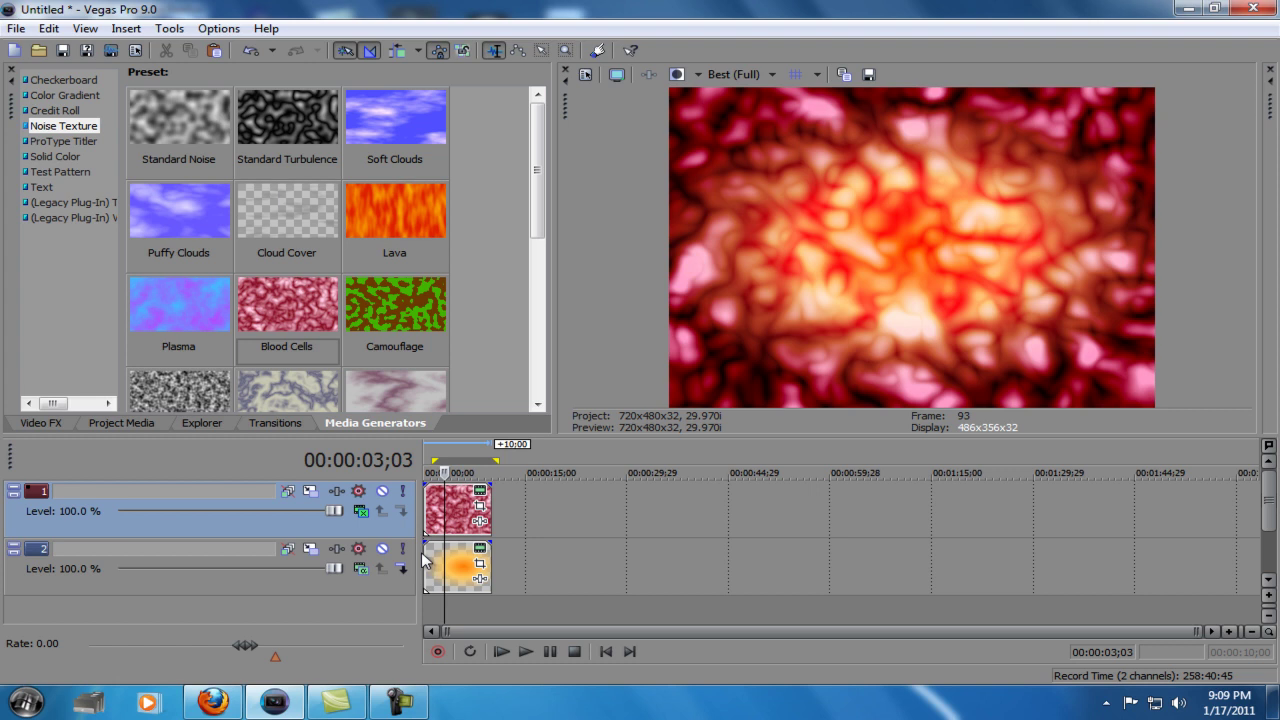
# Try the Overlay and Lighten compositing modes on the Blood Cells track.
pyautogui.click(361, 511)
pyautogui.click(425, 383)
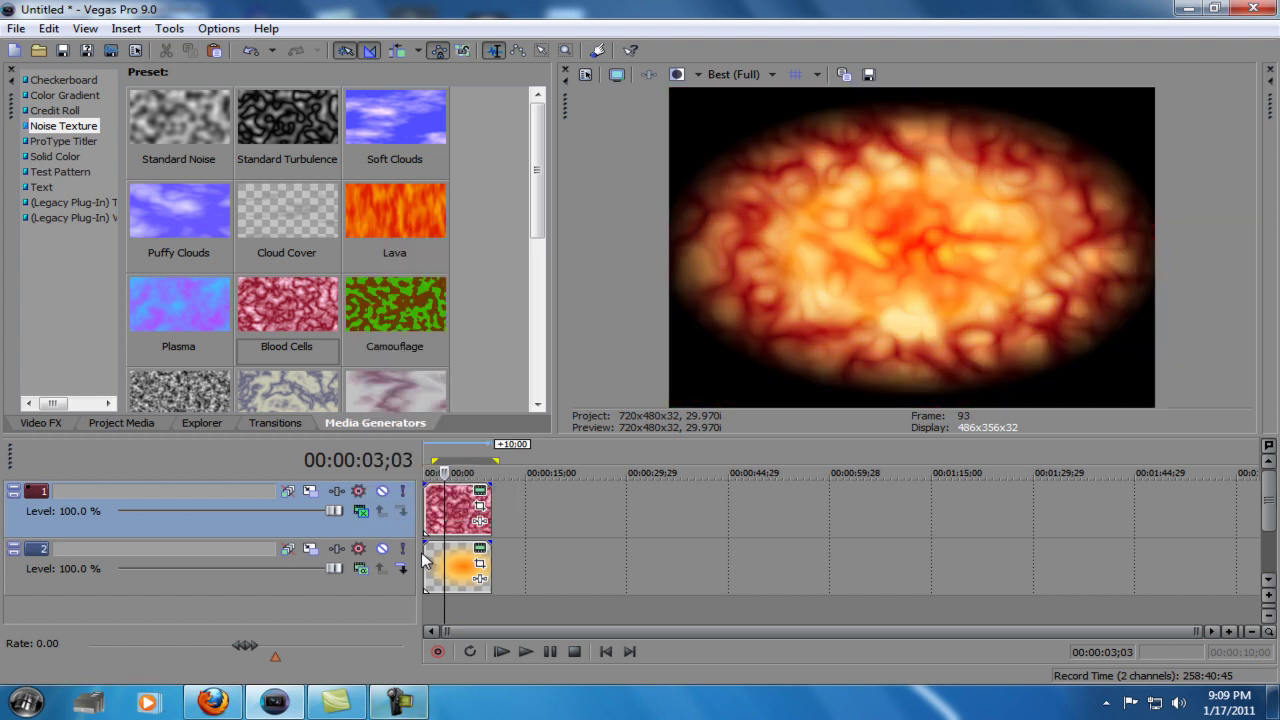
pyautogui.click(361, 511)
pyautogui.press('Down')
pyautogui.press('Down')
pyautogui.press('Down')
pyautogui.press('Down')
pyautogui.press('Down')
pyautogui.press('Down')
pyautogui.press('Return')
# Try Darken and Burn again on the Blood Cells track, and settle on the Dodge compositing mode.
pyautogui.click(361, 511)
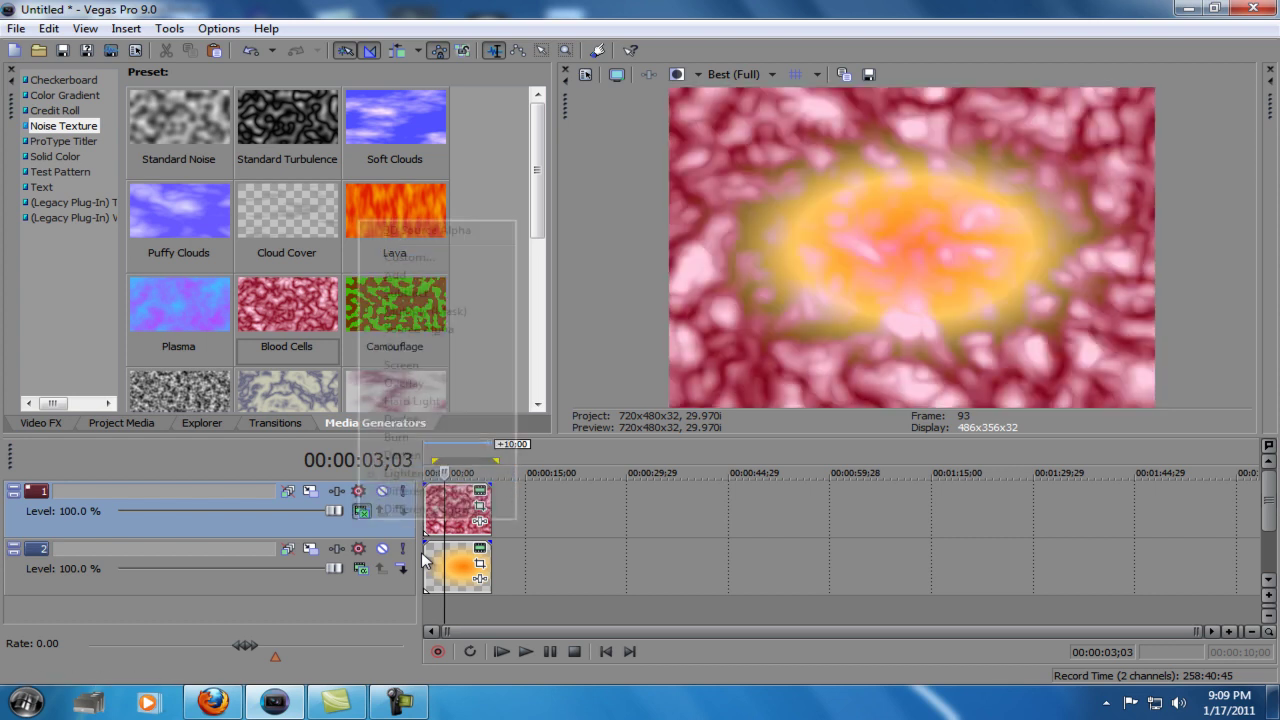
pyautogui.click(395, 455)
pyautogui.press('space')
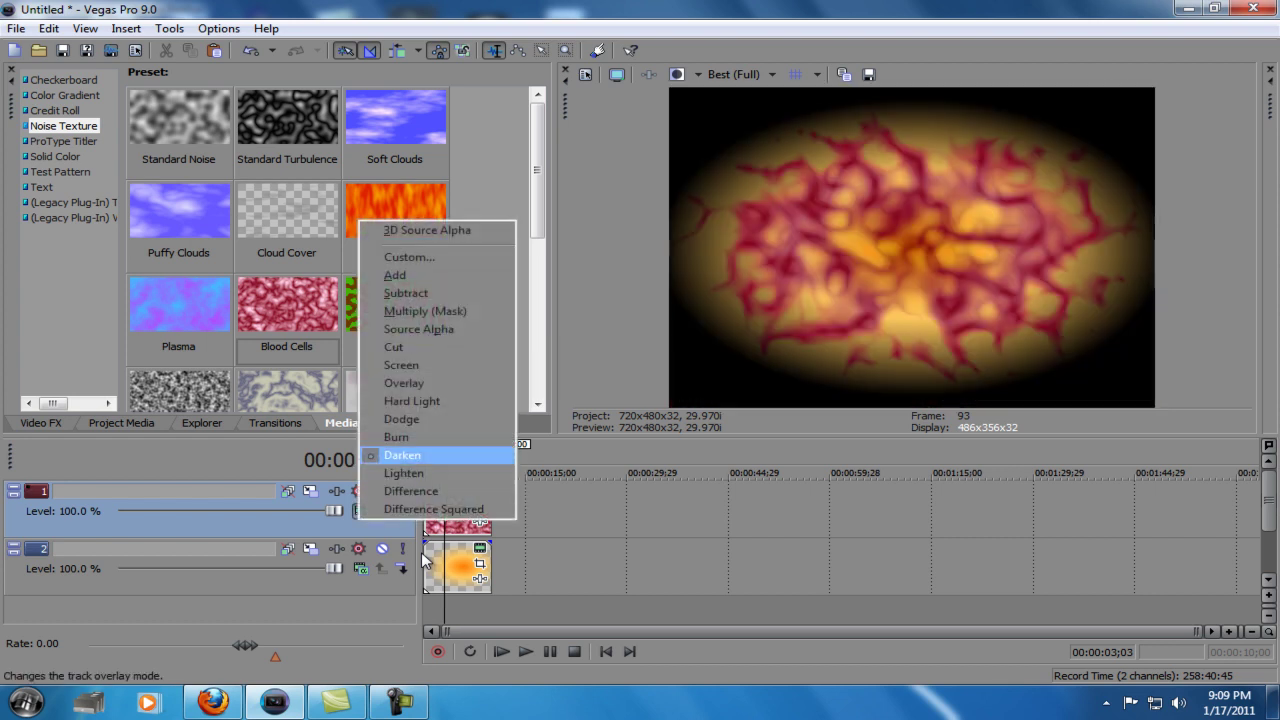
pyautogui.press('Up')
pyautogui.press('Return')
pyautogui.press('space')
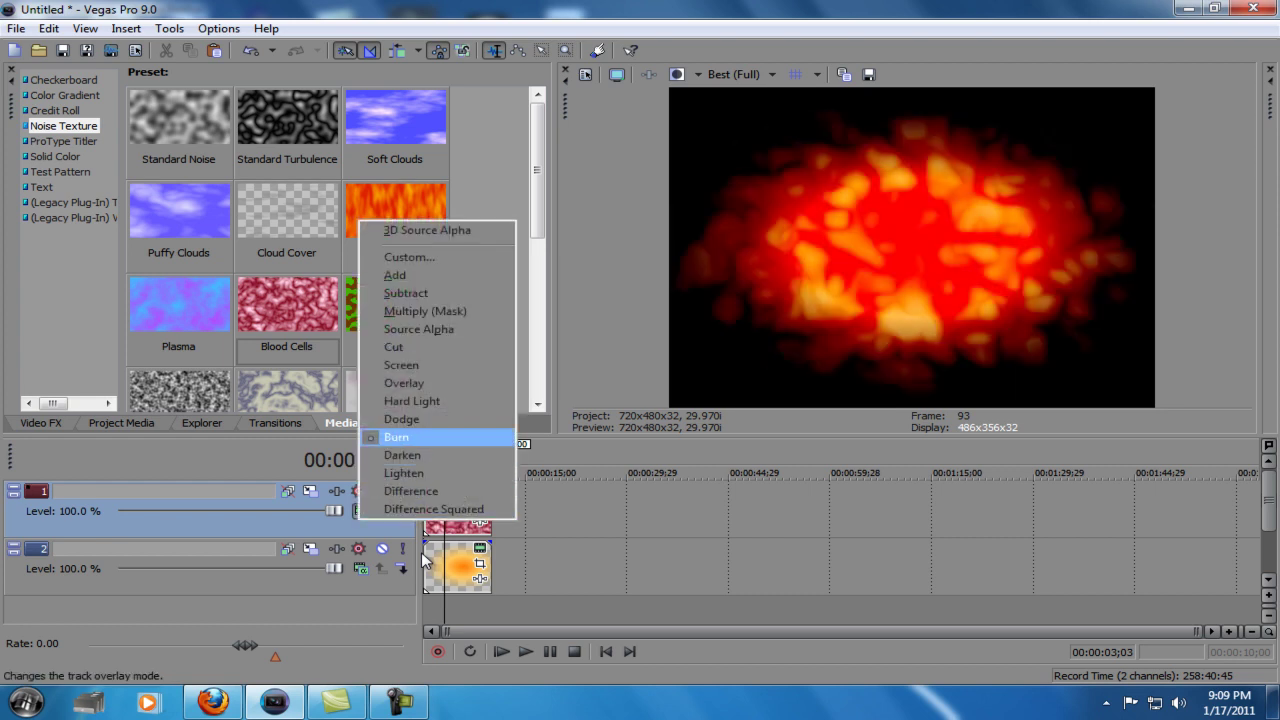
pyautogui.press('Up')
pyautogui.press('Return')
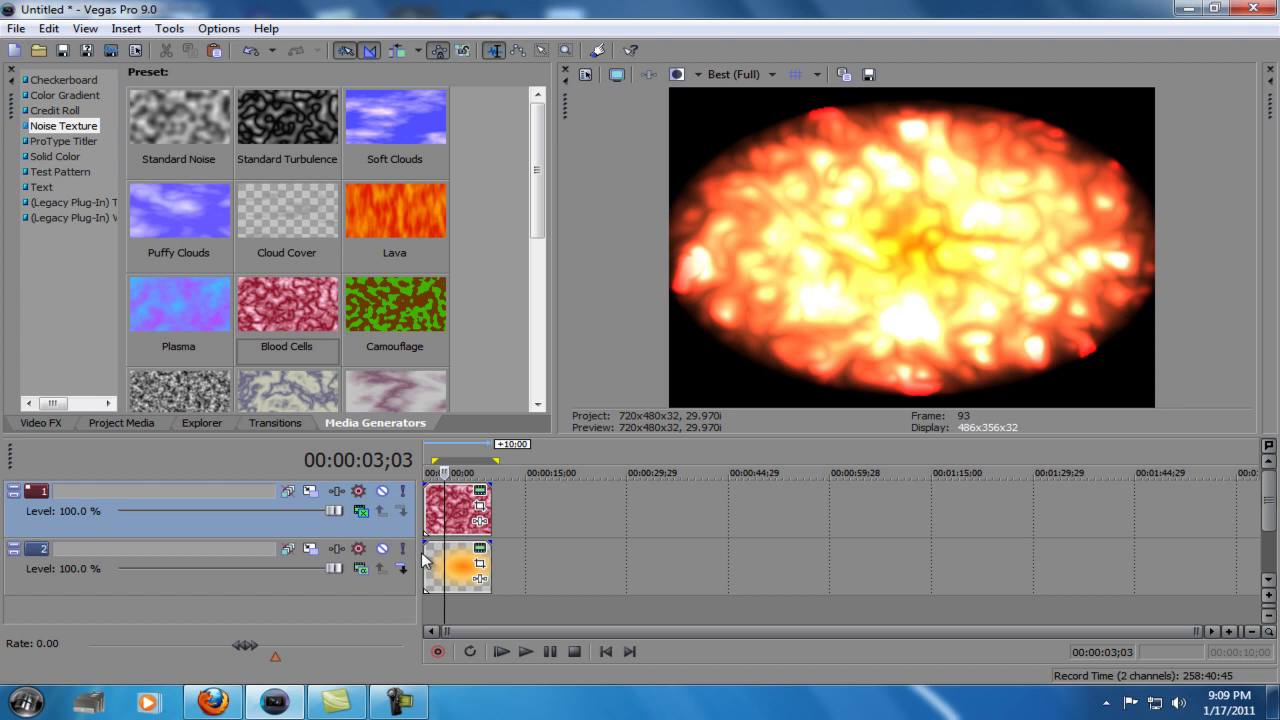
# Deepen the orange of the gradient's centre control point and recolor the middle point dark orange (242, 97, 0).
pyautogui.click(422, 562)
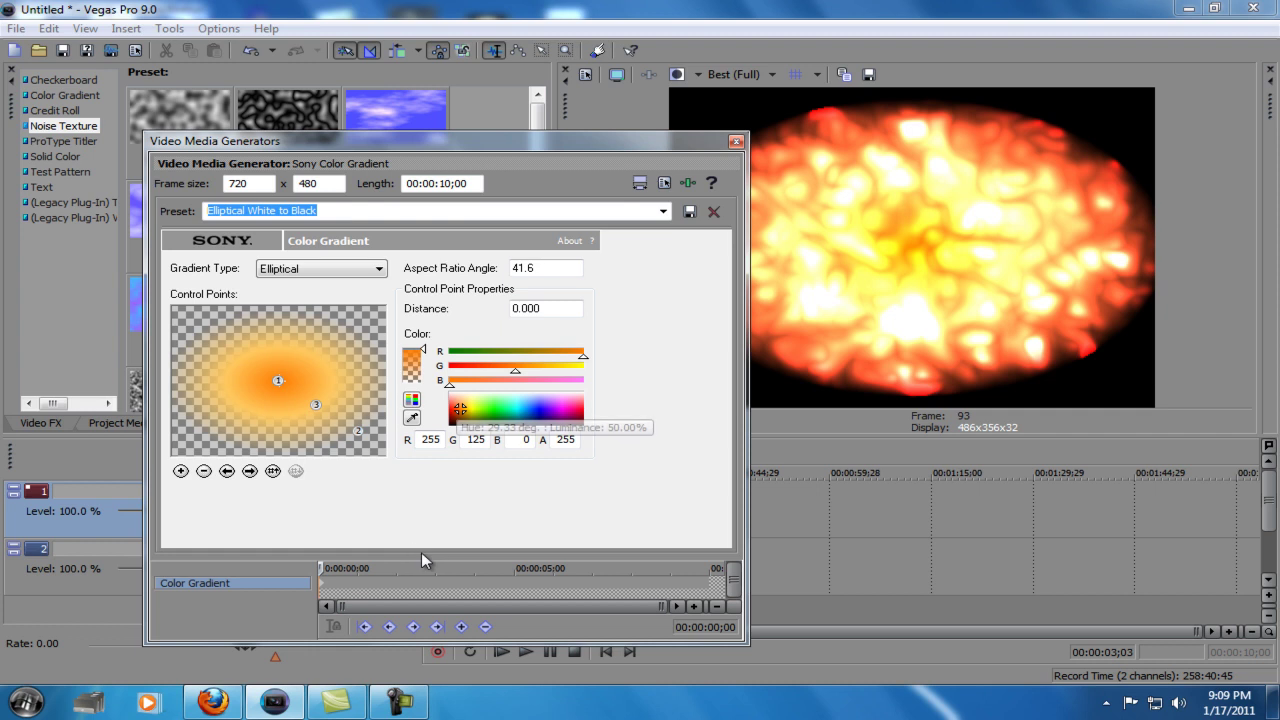
pyautogui.moveTo(460, 408)
pyautogui.mouseDown()
pyautogui.moveTo(460, 422)
pyautogui.moveTo(477, 407)
pyautogui.moveTo(457, 409)
pyautogui.mouseUp()
pyautogui.click(316, 405)
pyautogui.moveTo(464, 402); pyautogui.dragTo(458, 409)
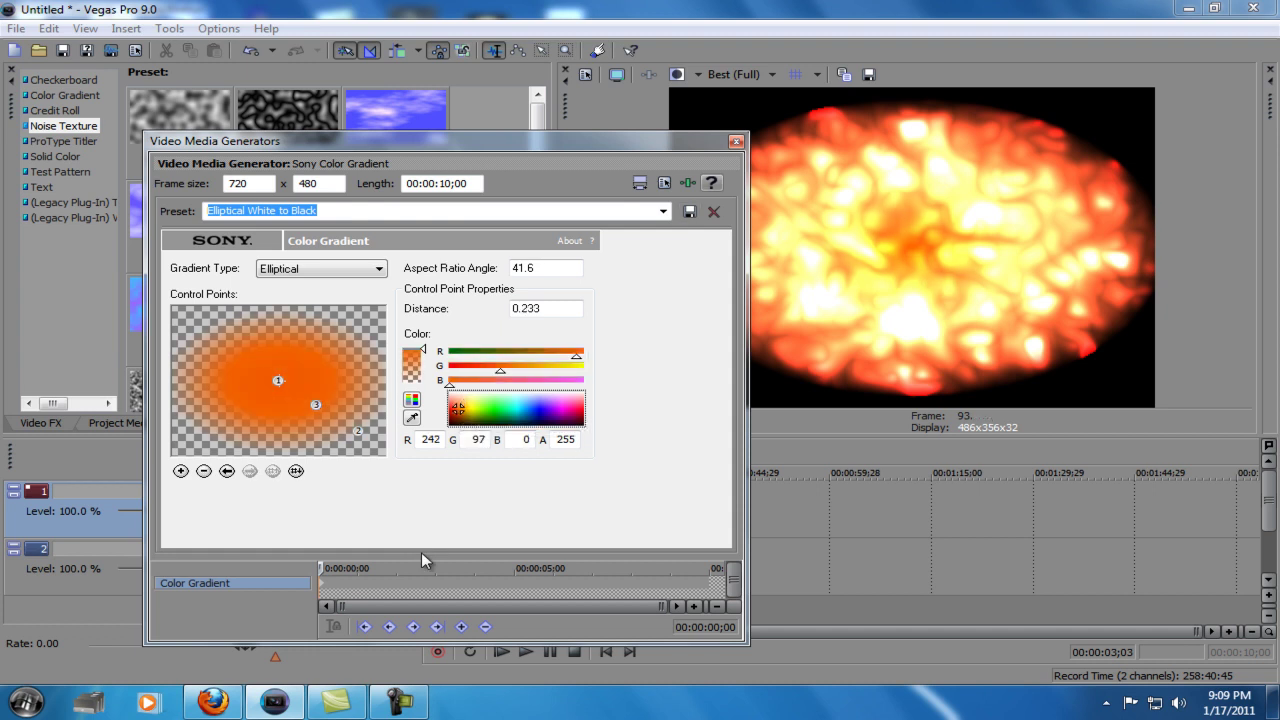
pyautogui.hotkey('alt', 'F4')
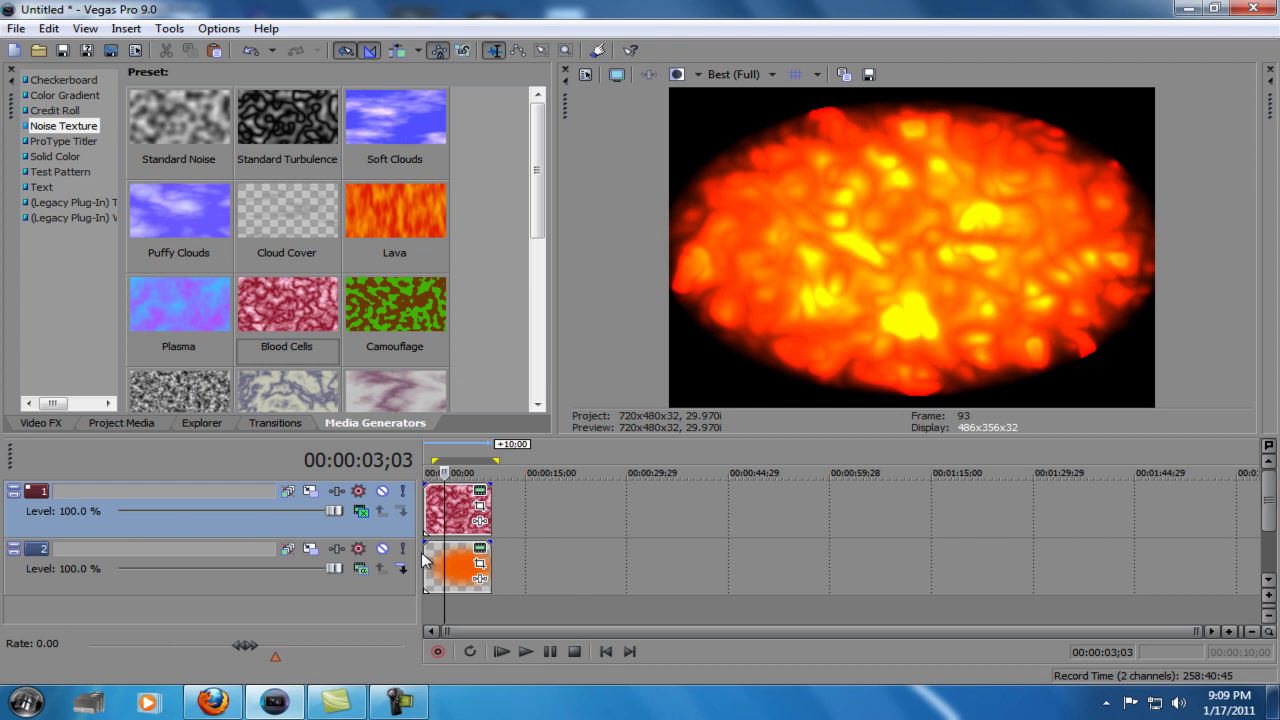
# Delete the Blood Cells track and the orange gradient track to clear the timeline.
pyautogui.rightClick(64, 510)
pyautogui.click(122, 355)
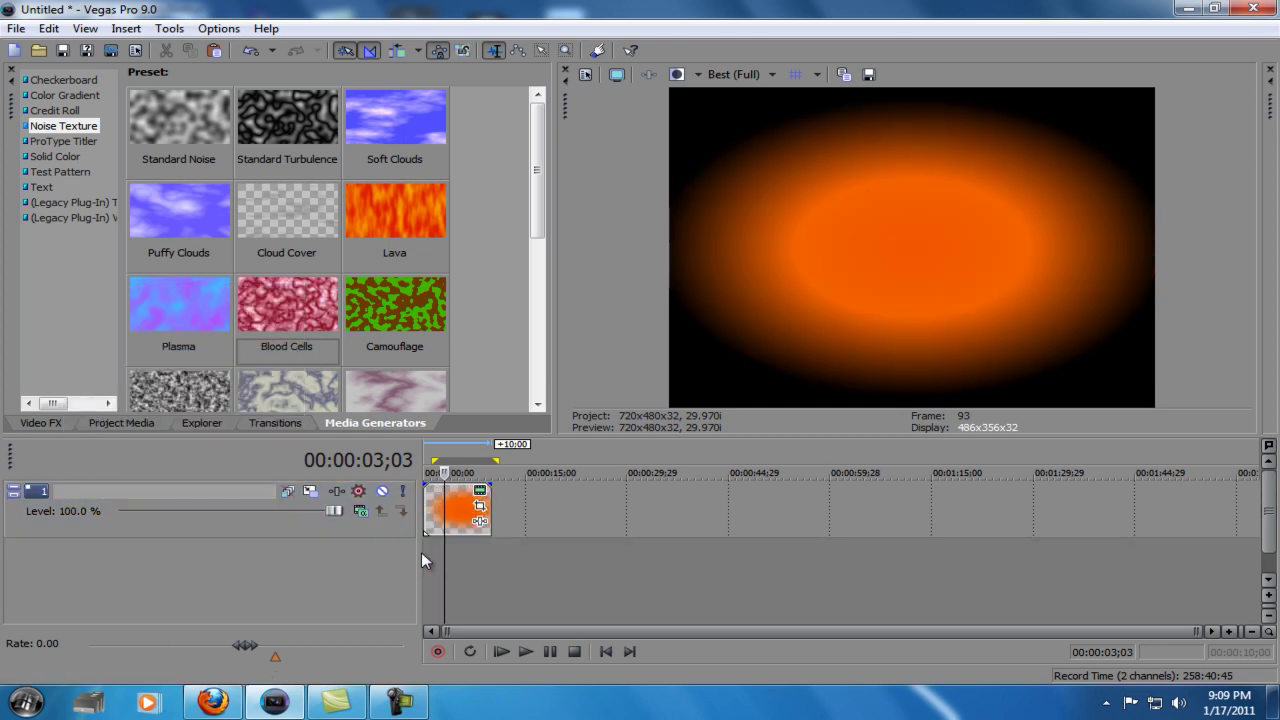
pyautogui.press('Menu')
pyautogui.press('Up')
pyautogui.press('Up')
pyautogui.press('Up')
pyautogui.press('Up')
pyautogui.press('Up')
pyautogui.press('Up')
pyautogui.press('Up')
pyautogui.press('Return')
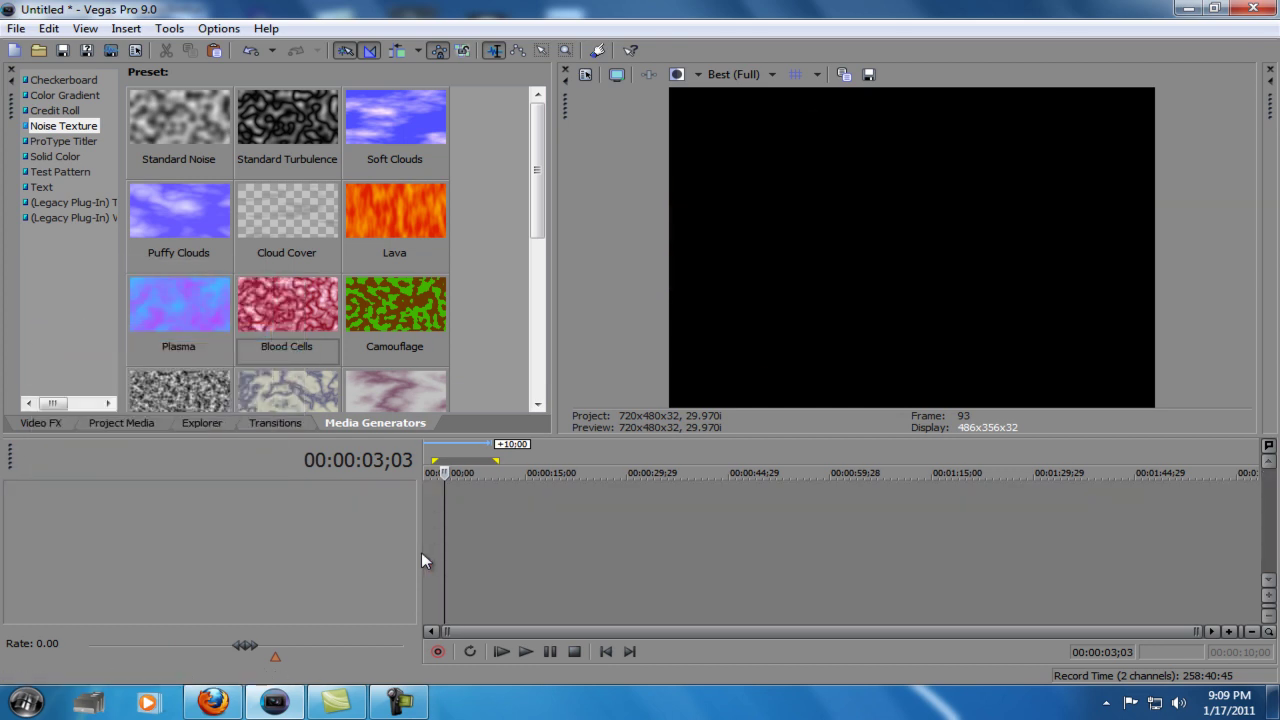
# Add the 00093.MTS footage from the project media to the timeline and delete its audio track.
pyautogui.hotkey('alt', '6')
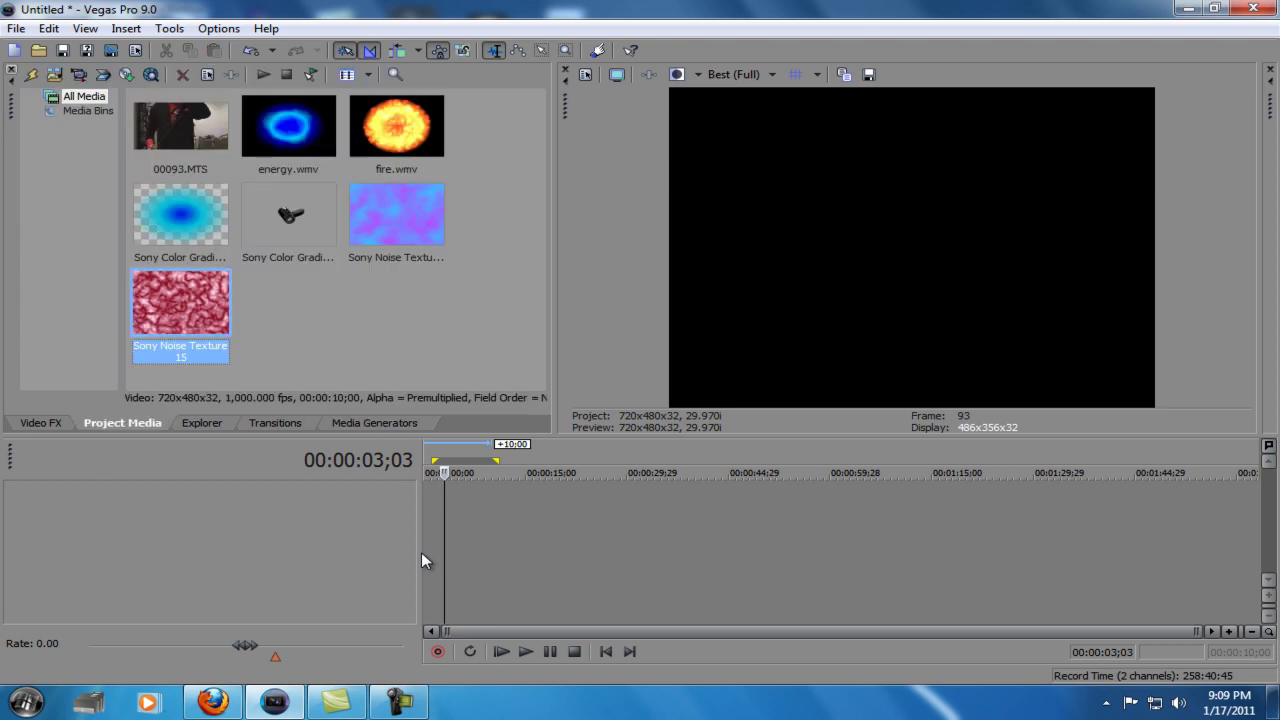
pyautogui.press('Home')
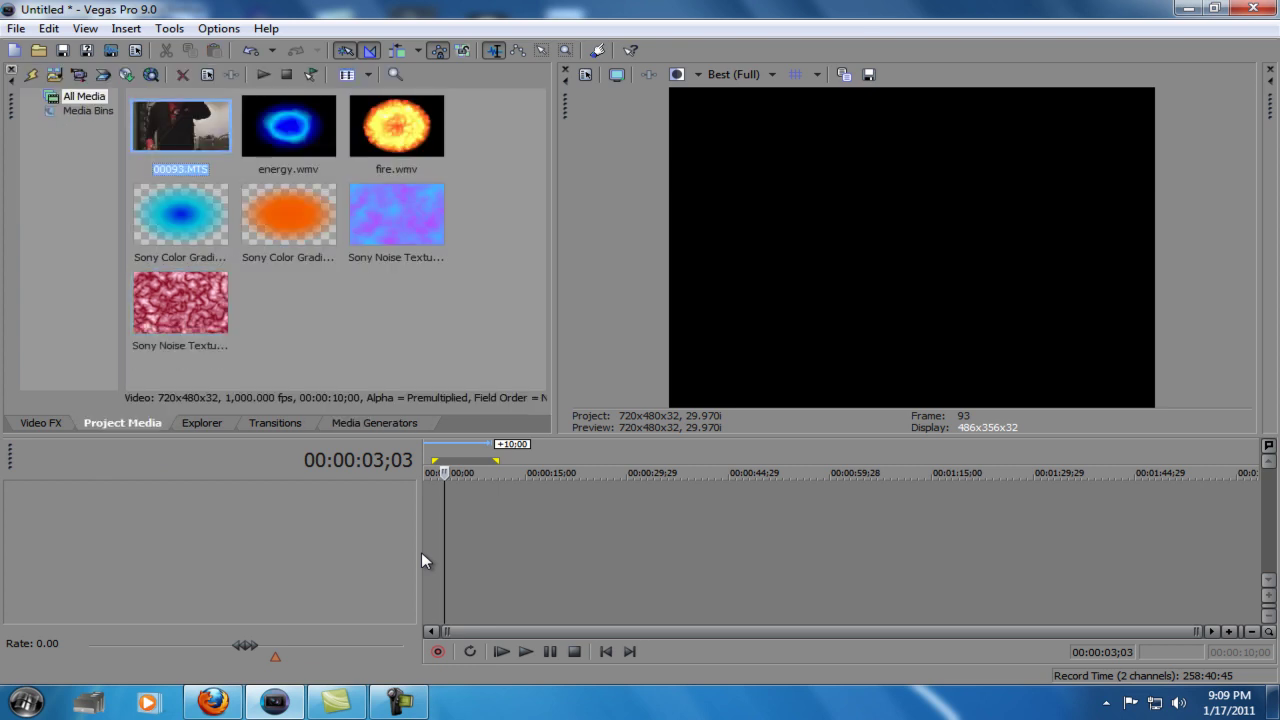
pyautogui.press('Return')
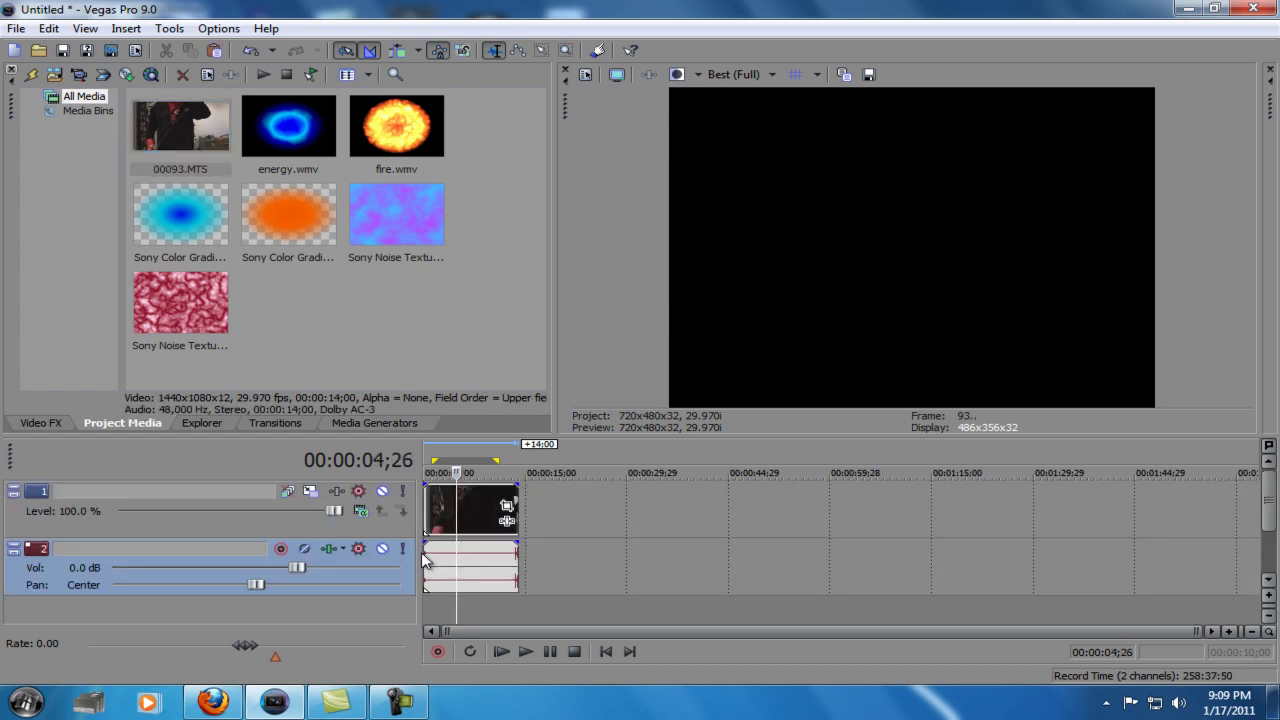
pyautogui.rightClick(60, 560)
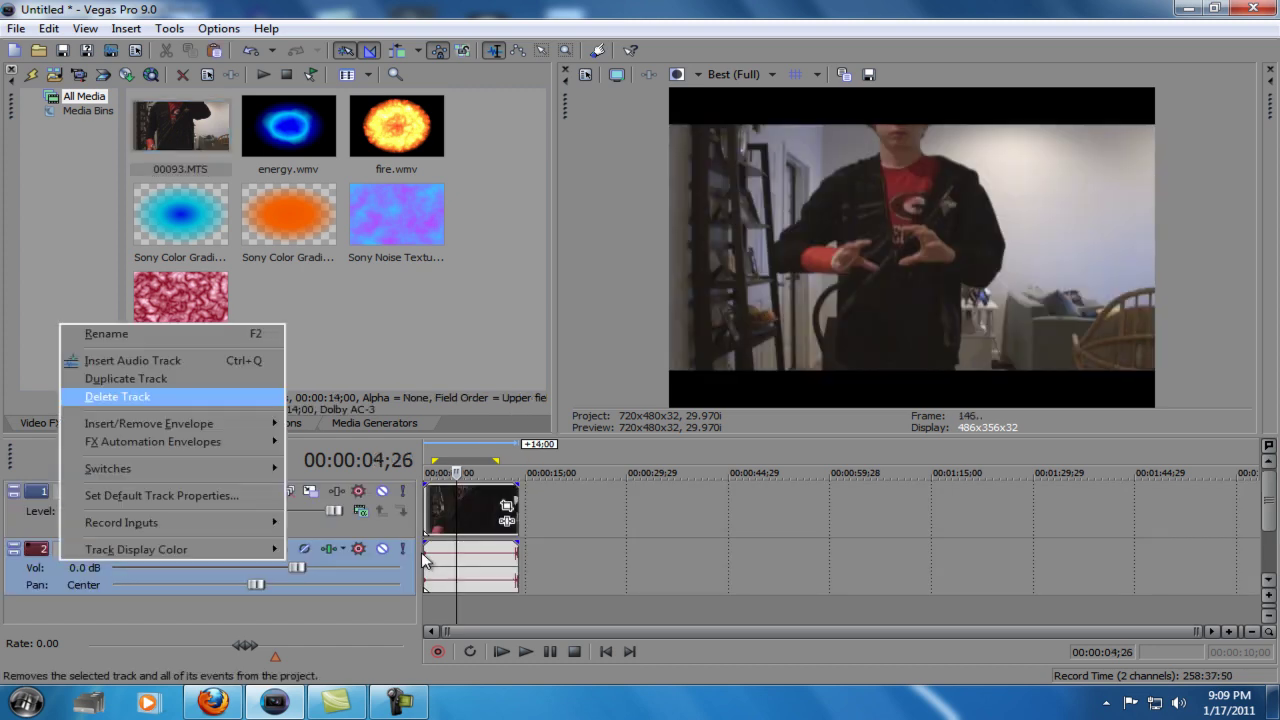
pyautogui.click(117, 396)
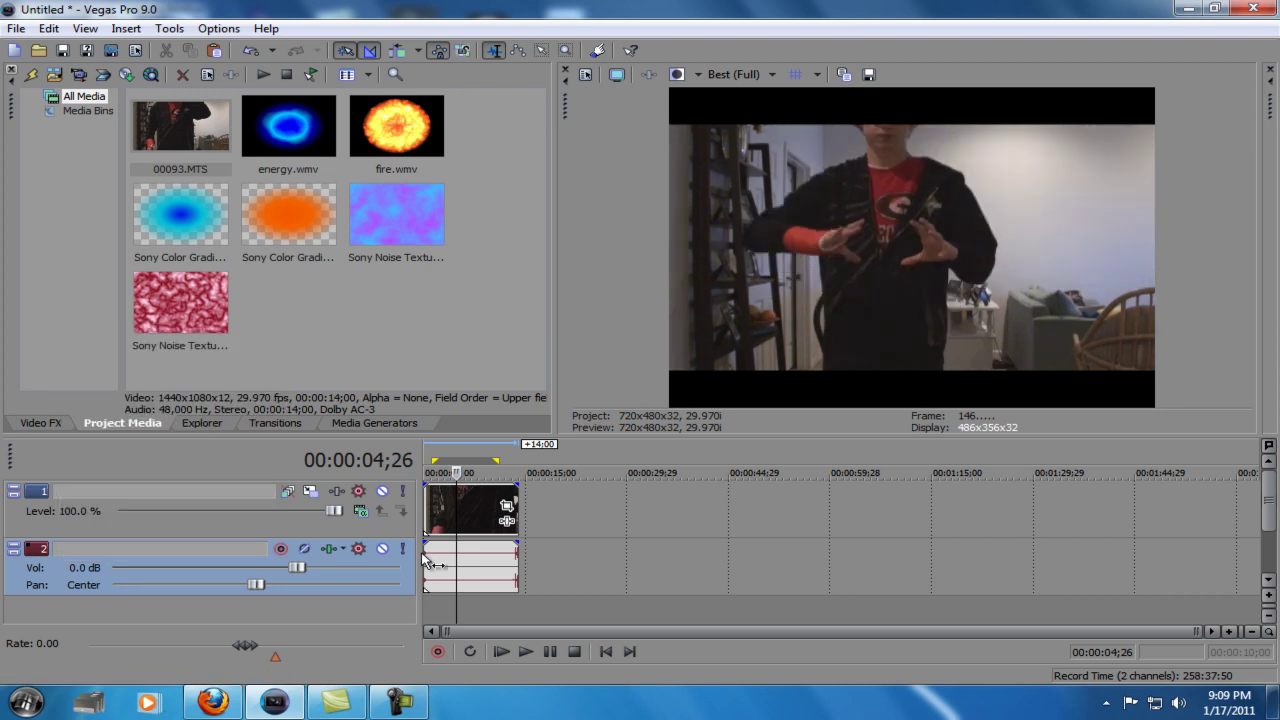
pyautogui.press('Delete')
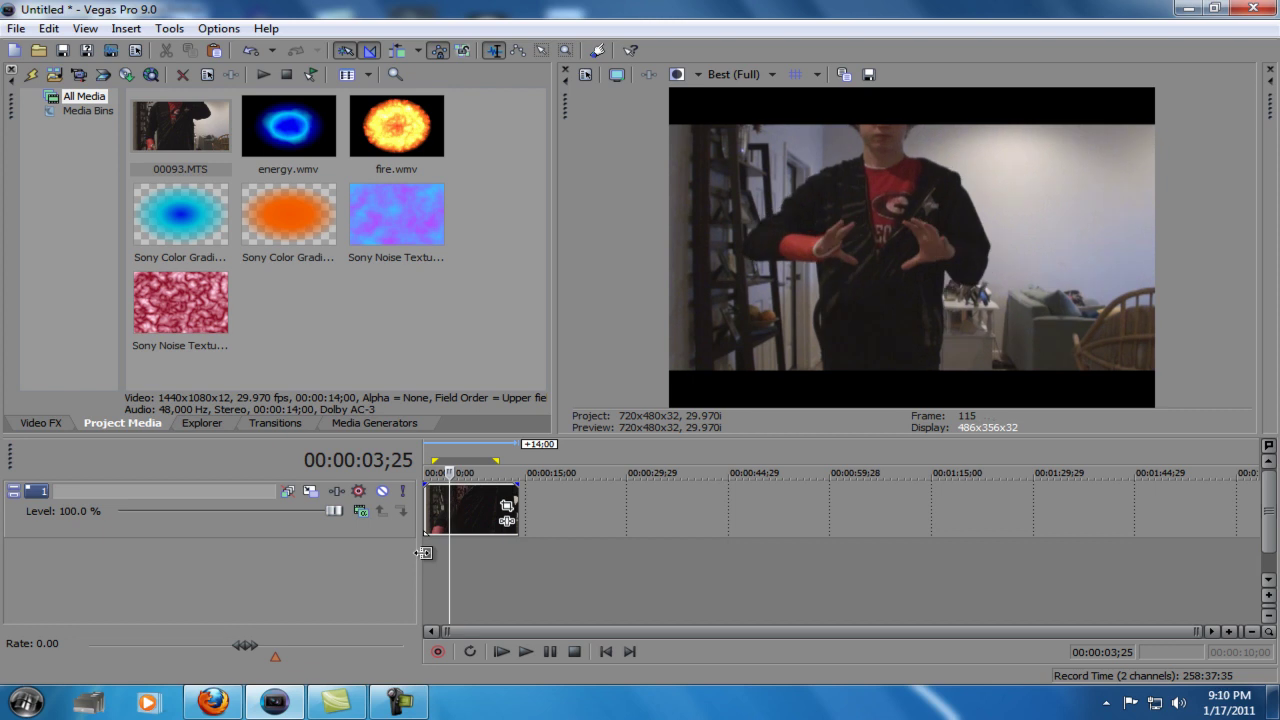
# Remove the footage before 00:00:03;25, move the remaining clip to the start of the timeline and trim its end.
pyautogui.press('s')
pyautogui.press('Delete')
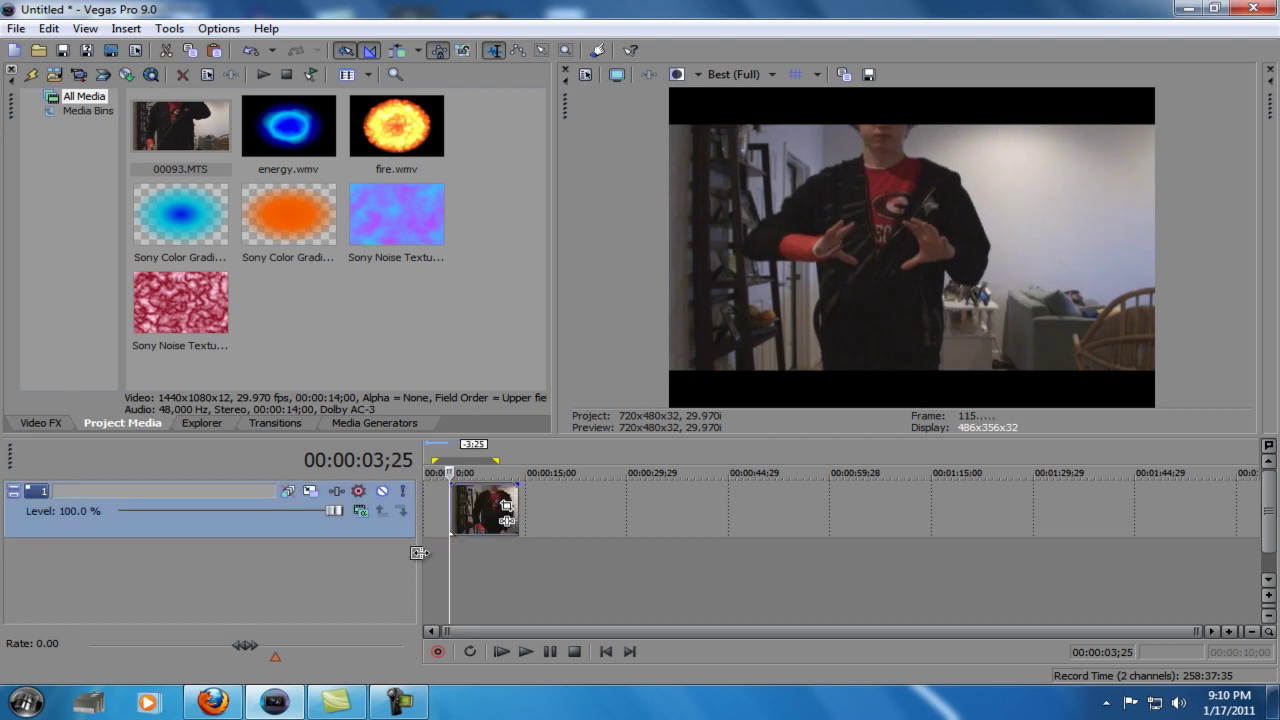
pyautogui.hotkey('ctrl', 't')
pyautogui.press('f')
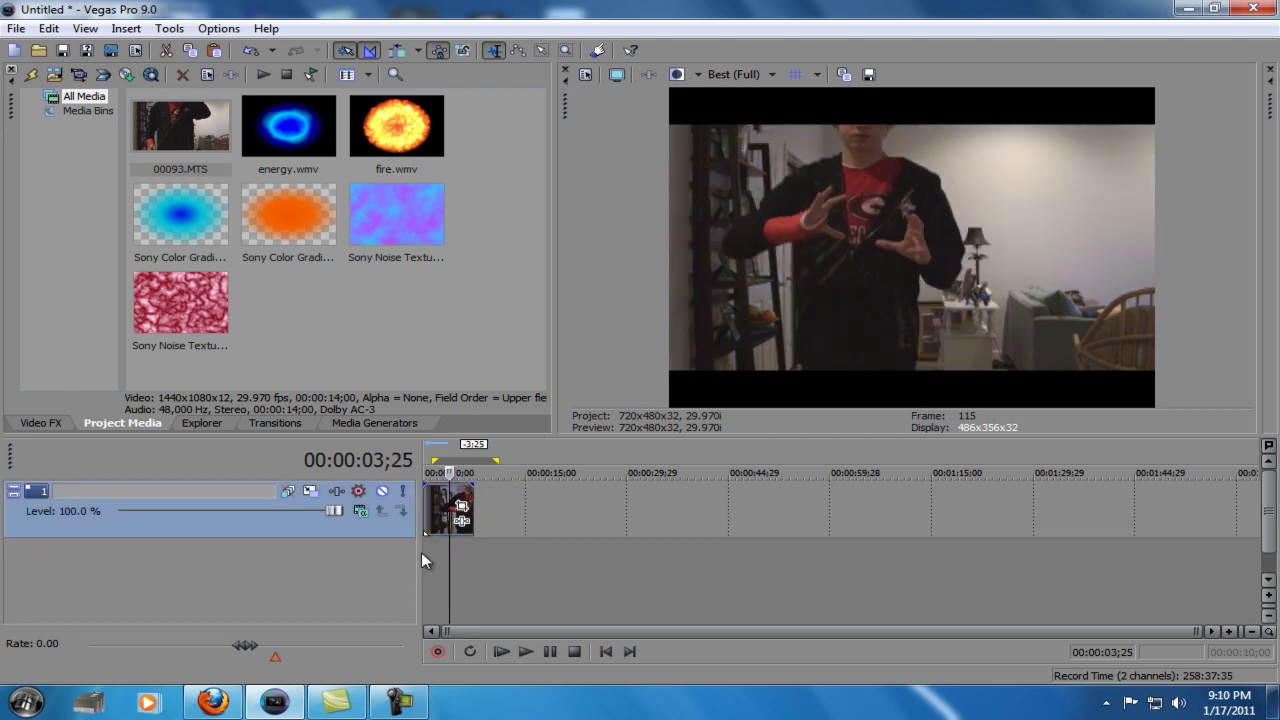
# Add energy.wmv on a track above the footage, delete its audio track and trim the clip to the footage's length.
pyautogui.hotkey('ctrl', 'Home')
pyautogui.moveTo(288, 126); pyautogui.dragTo(422, 560)
pyautogui.press('Return')
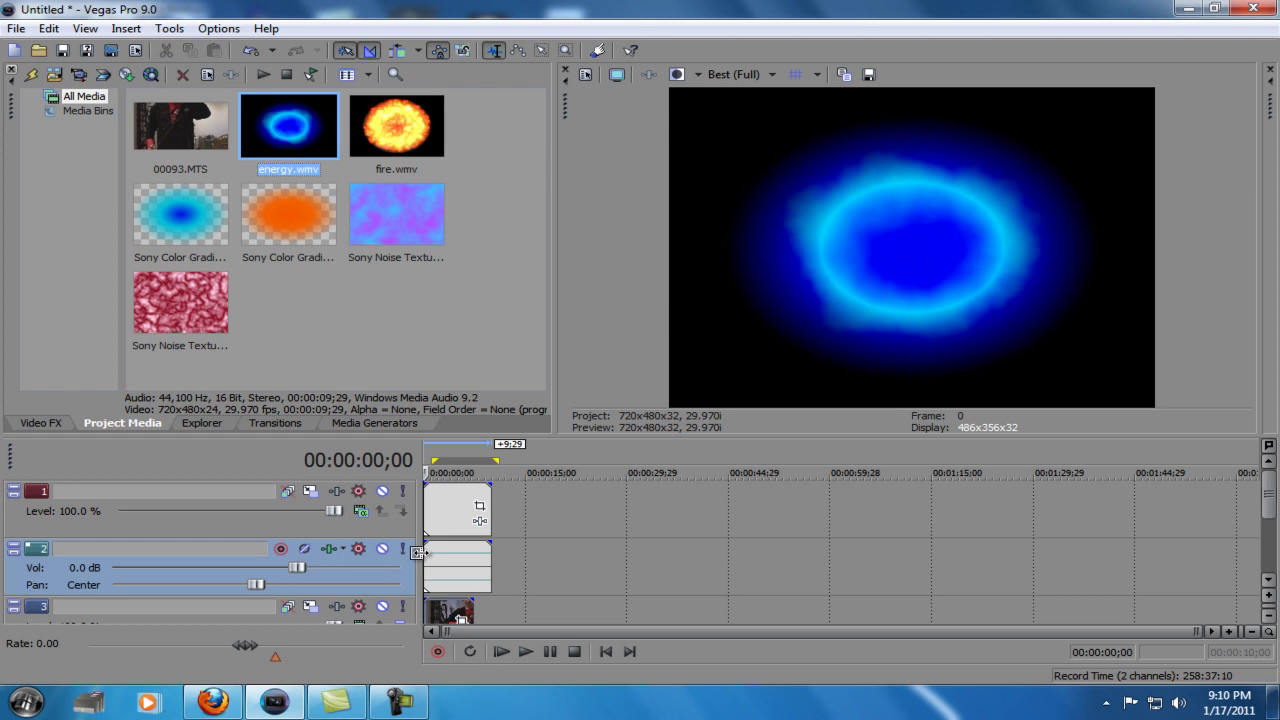
pyautogui.rightClick(48, 552)
pyautogui.click(100, 382)
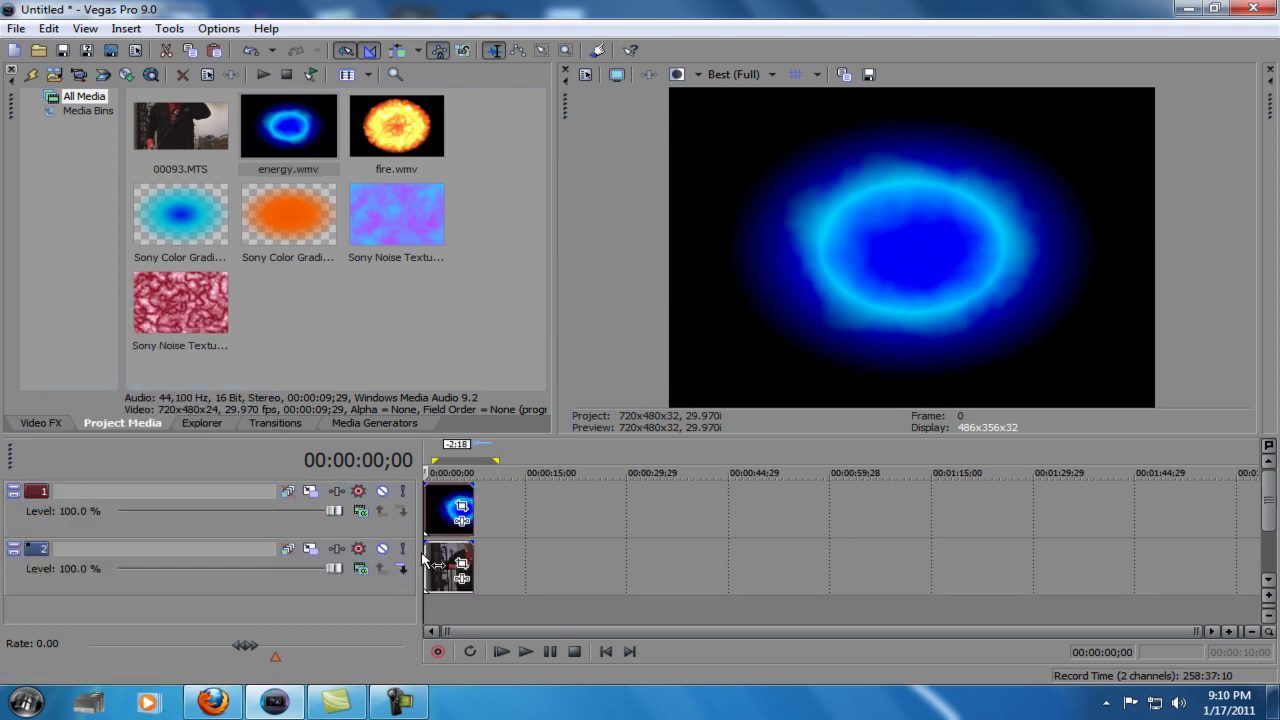
# Place the playhead at 00:00:03;03 and set the energy track's compositing mode to Add.
pyautogui.click(444, 560)
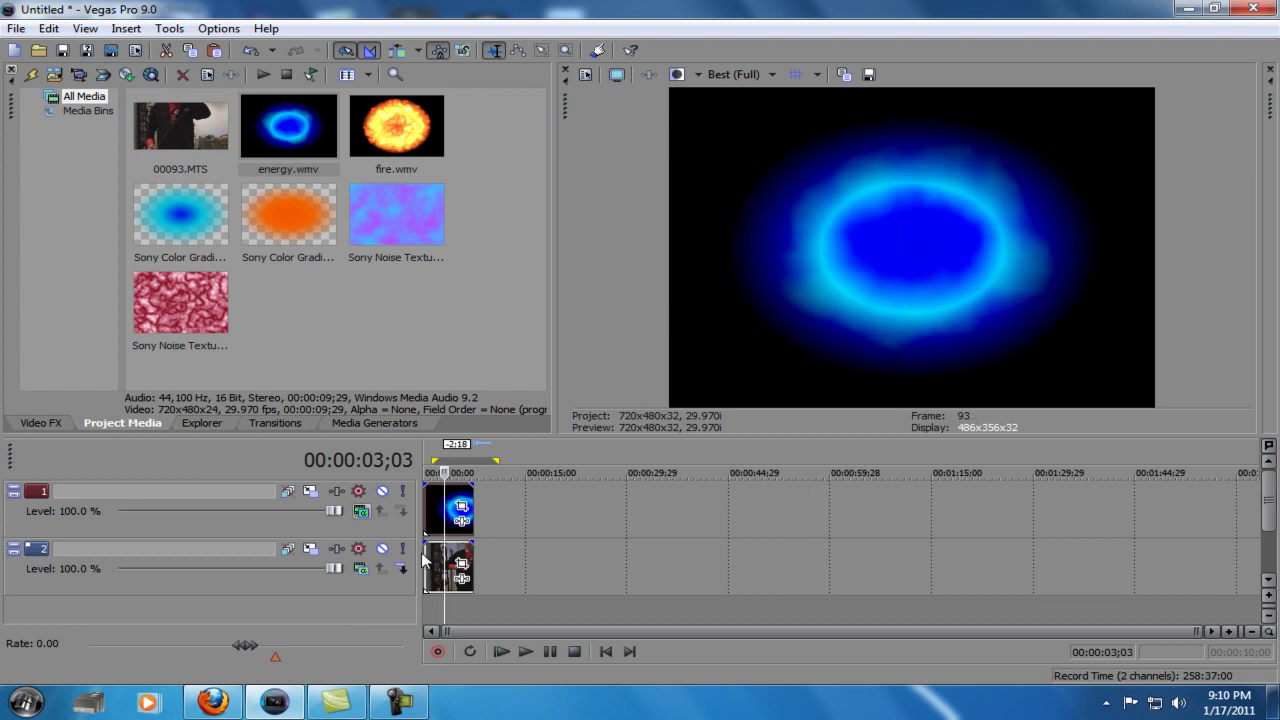
pyautogui.click(360, 510)
pyautogui.click(394, 275)
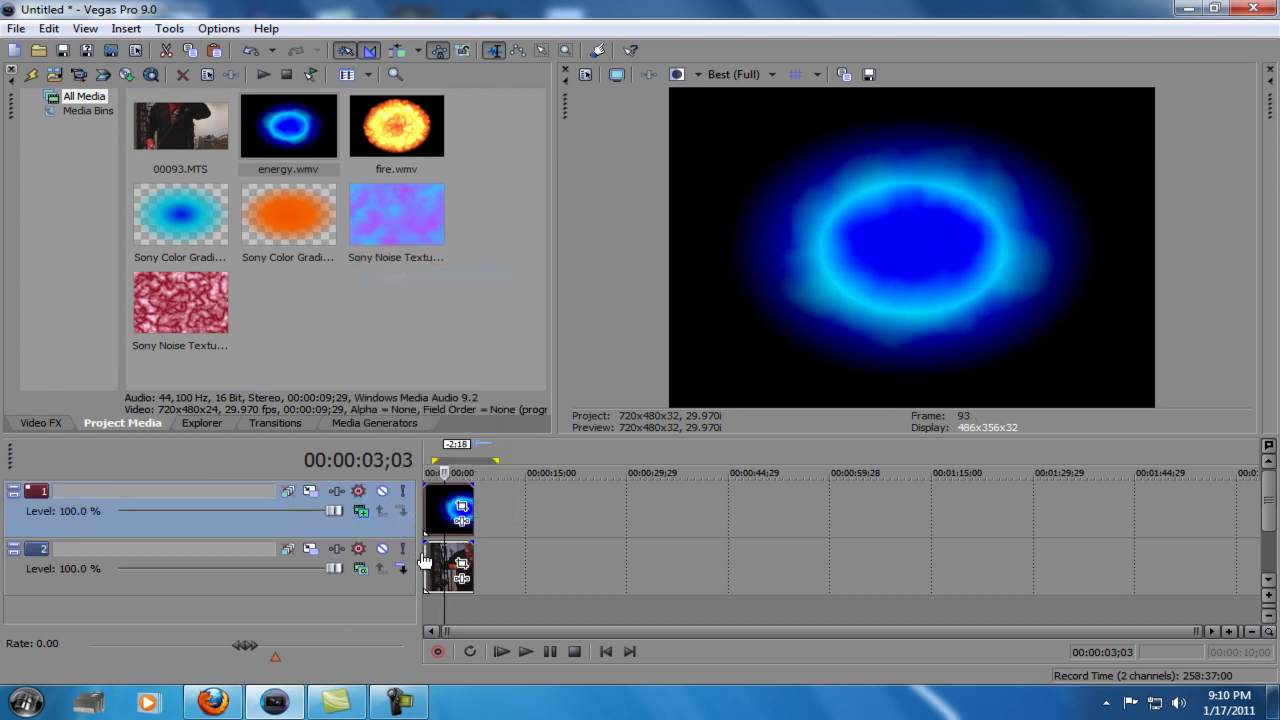
# Scale the energy clip down to a 1,533.0 × 1,022.0 crop frame centred at 378.3, 229.4, placing the ball between the hands.
pyautogui.click(462, 505)
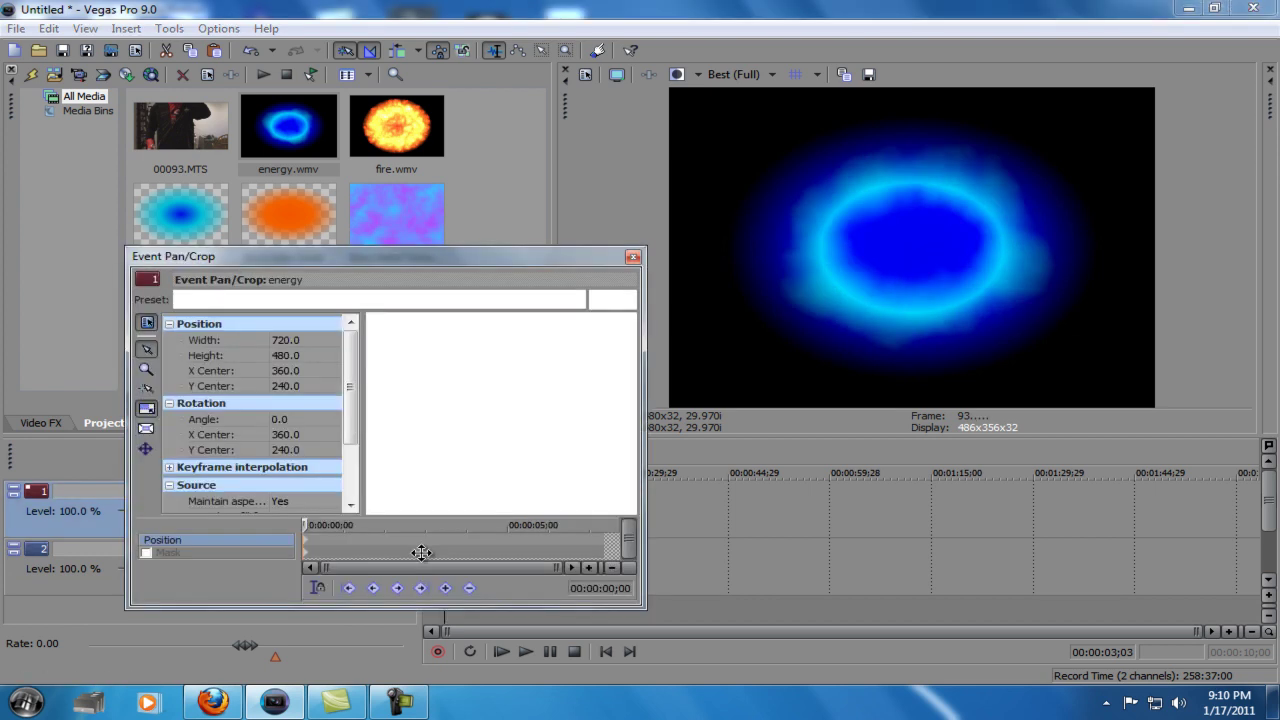
pyautogui.moveTo(624, 494); pyautogui.dragTo(790, 604)
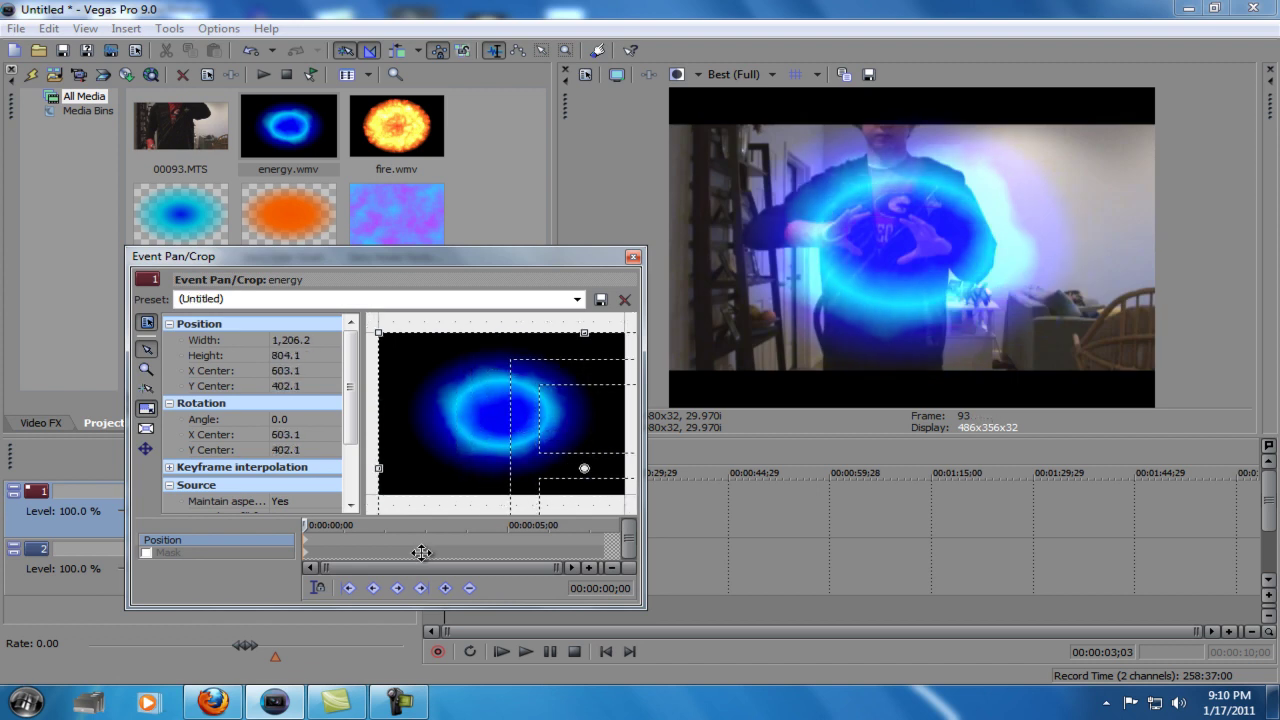
pyautogui.moveTo(378, 332); pyautogui.dragTo(266, 258)
pyautogui.moveTo(528, 431); pyautogui.dragTo(507, 409)
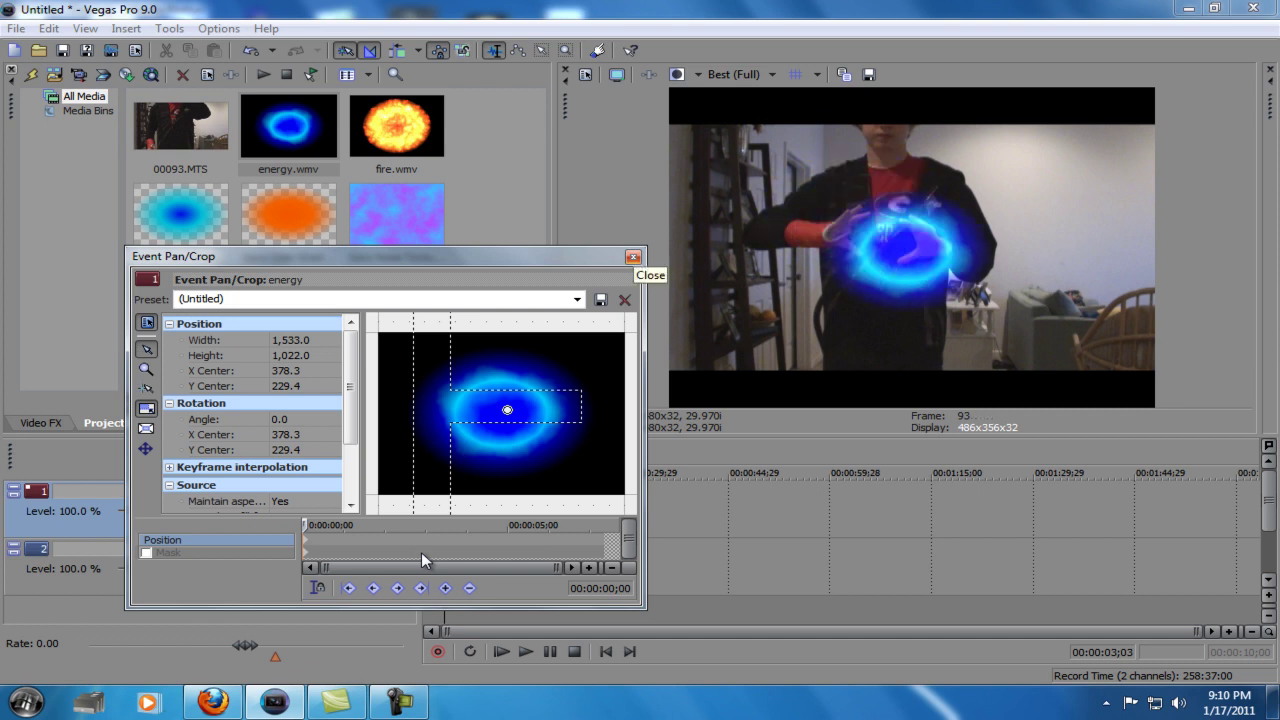
pyautogui.click(633, 257)
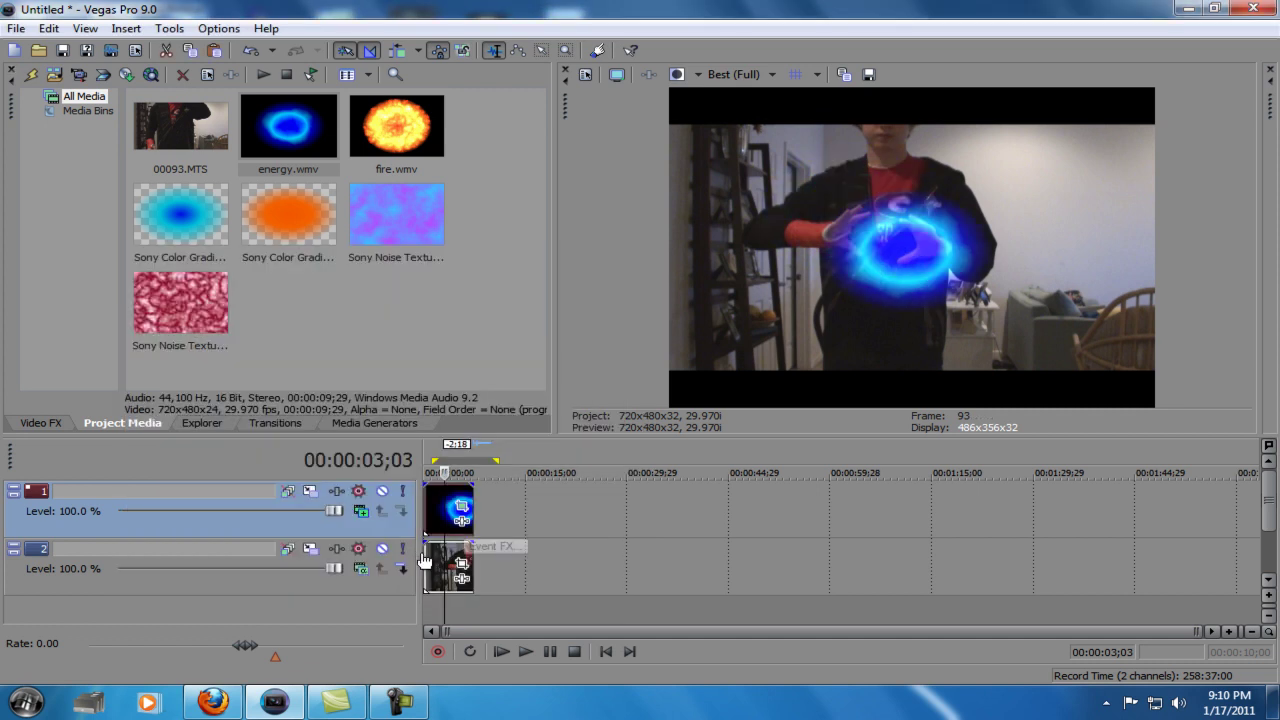
# Add the Sony Light Rays effect to the energy clip.
pyautogui.click(425, 562)
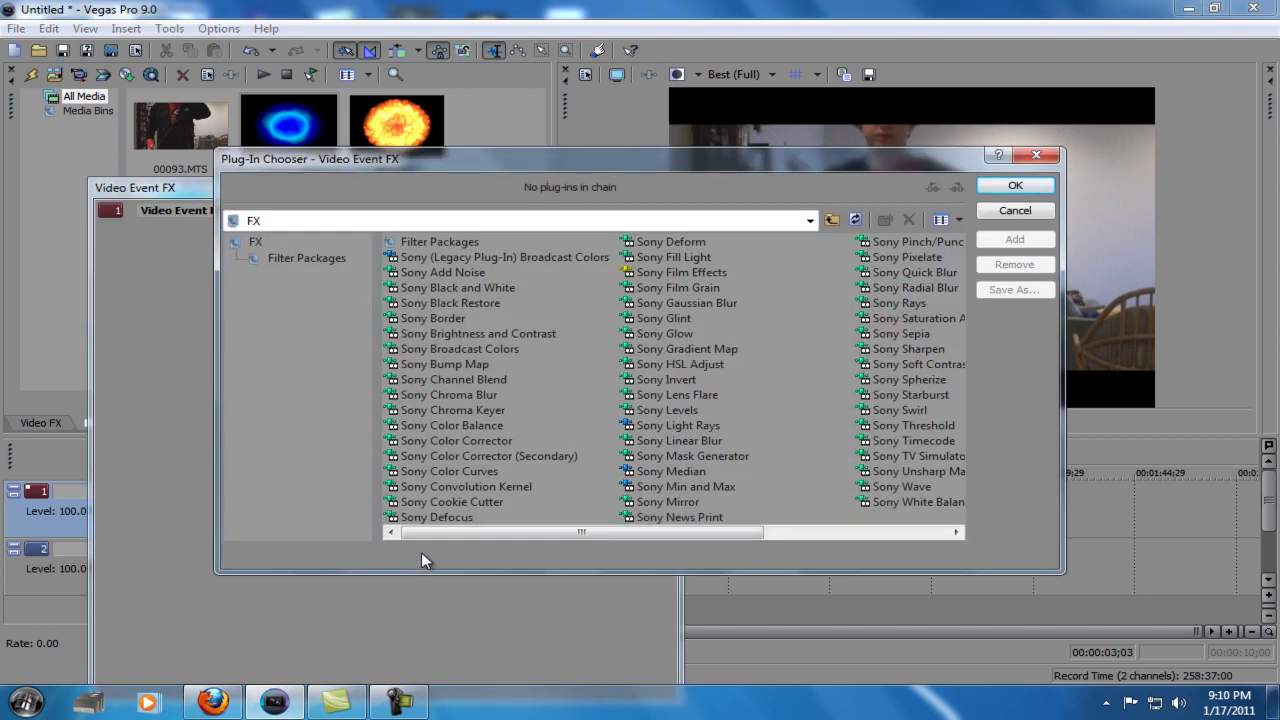
pyautogui.doubleClick(678, 425)
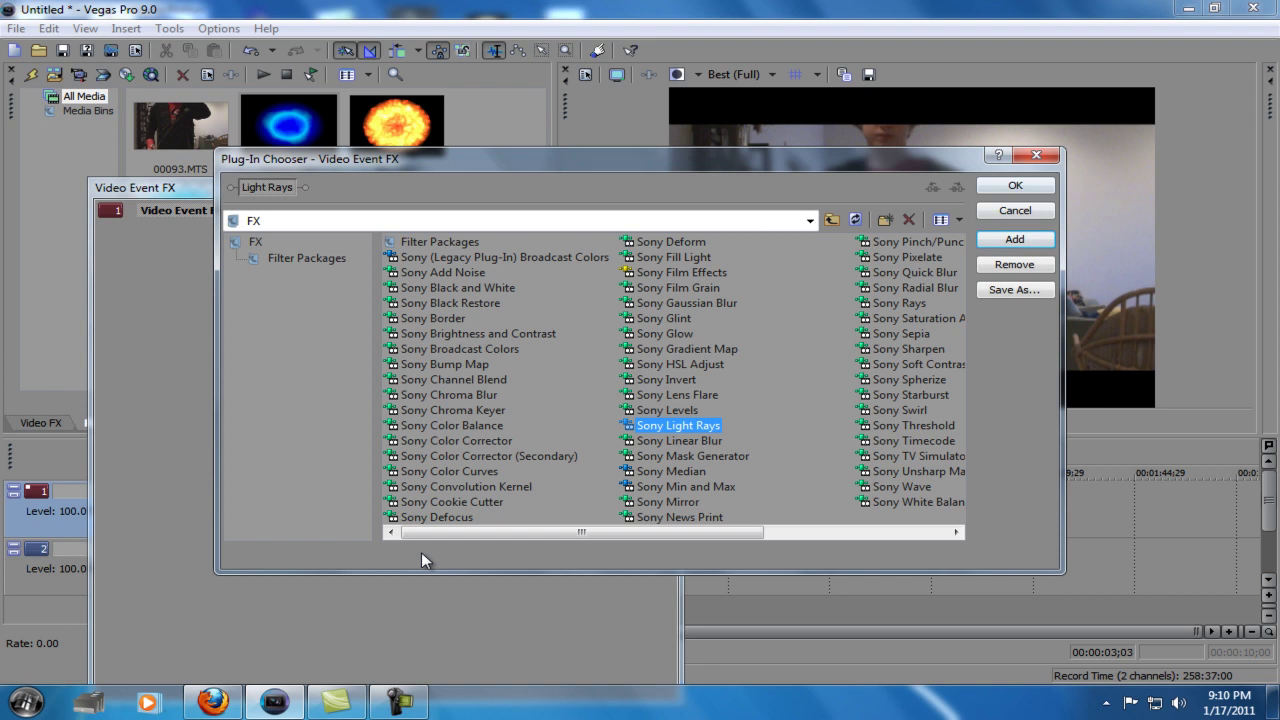
pyautogui.press('Return')
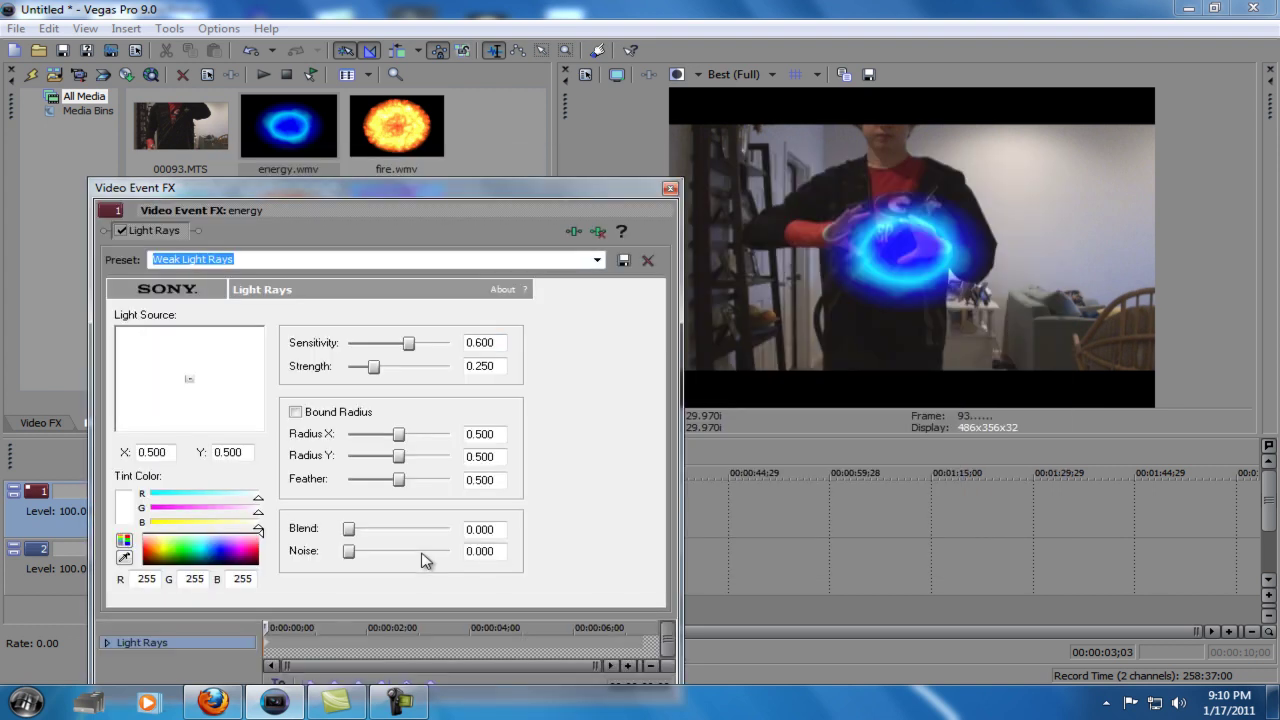
# Centre the Light Rays source on the energy ball at X 0.513, Y 0.458.
pyautogui.press('Left')
pyautogui.press('Left')
pyautogui.press('Left')
pyautogui.press('Left')
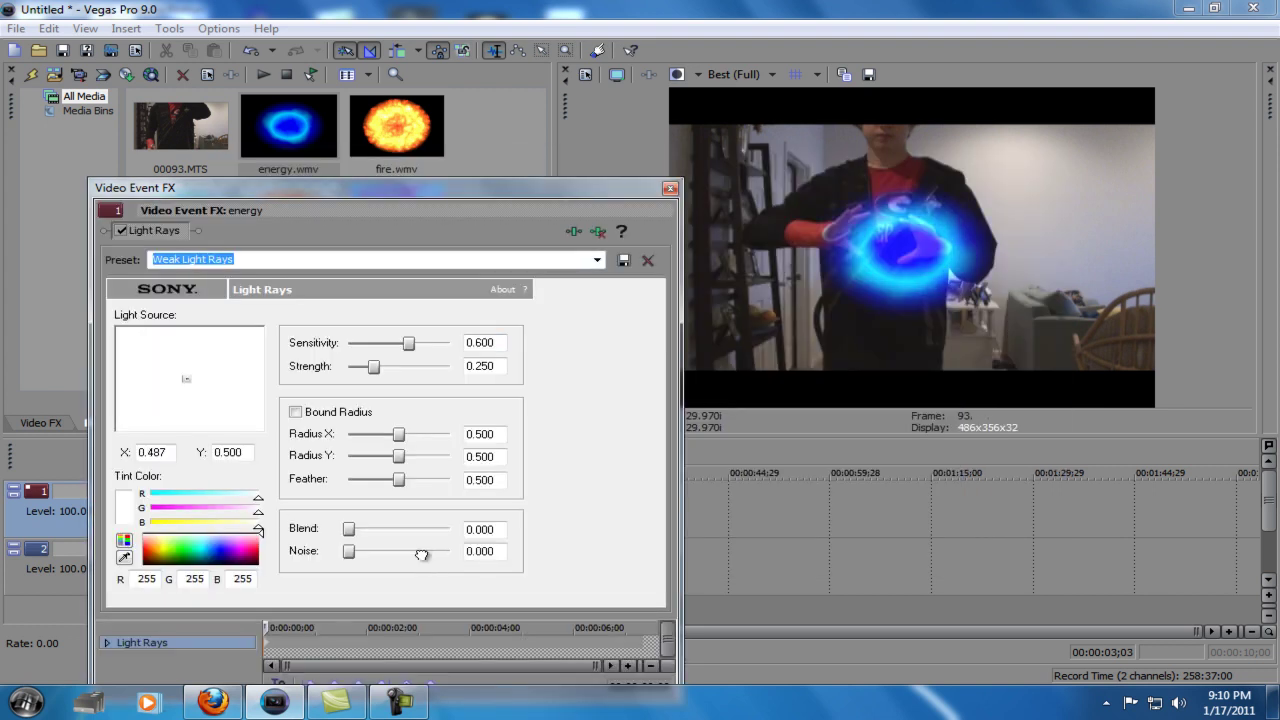
pyautogui.moveTo(185, 379)
pyautogui.mouseDown()
pyautogui.moveTo(181, 362)
pyautogui.moveTo(229, 412)
pyautogui.moveTo(189, 372)
pyautogui.moveTo(213, 418)
pyautogui.moveTo(201, 392)
pyautogui.mouseUp()
pyautogui.press('Left')
pyautogui.press('Left')
pyautogui.press('Left')
pyautogui.press('Left')
pyautogui.press('Left')
pyautogui.press('Left')
pyautogui.press('Left')
pyautogui.press('Left')
pyautogui.press('Left')
pyautogui.press('Up')
pyautogui.press('Up')
pyautogui.press('Up')
pyautogui.press('Up')
pyautogui.press('Up')
pyautogui.press('Up')
pyautogui.press('Up')
pyautogui.press('Up')
pyautogui.press('Up')
pyautogui.press('Up')
pyautogui.press('Up')
pyautogui.press('Up')
pyautogui.press('Up')
pyautogui.press('Up')
pyautogui.press('Up')
pyautogui.press('Up')
pyautogui.press('Up')
pyautogui.press('Up')
pyautogui.press('Up')
pyautogui.press('Up')
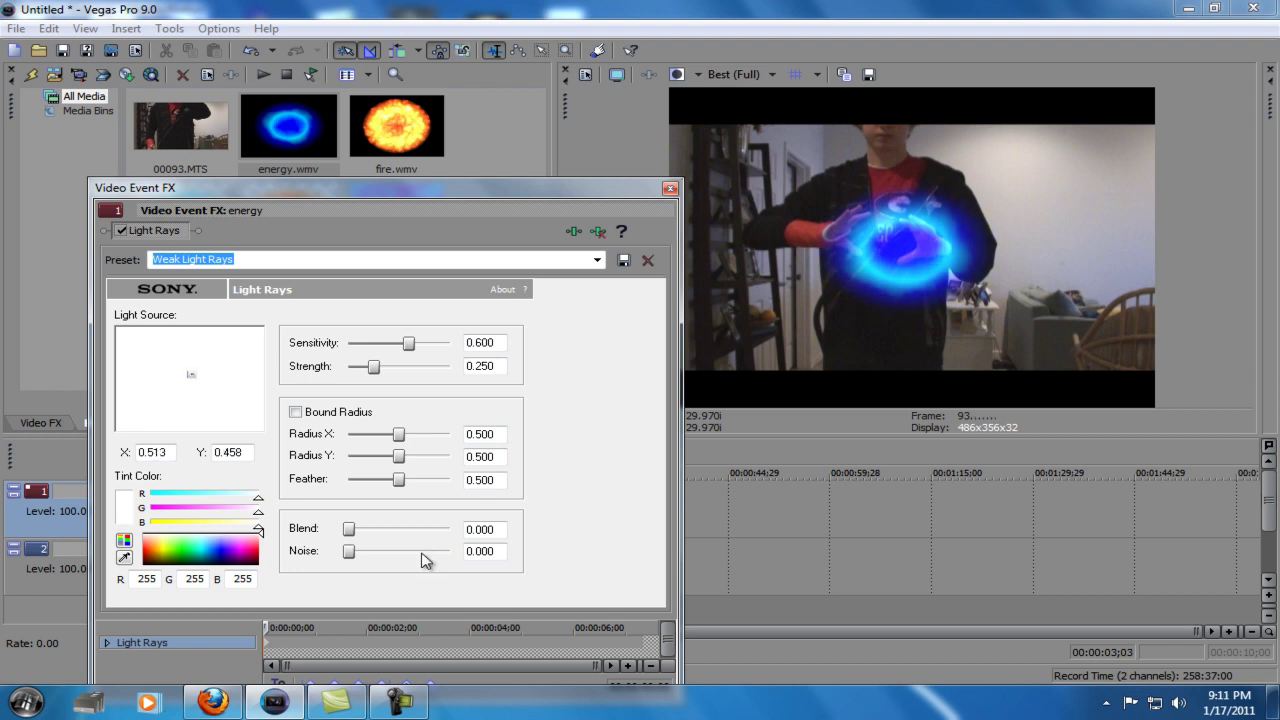
# Raise the Light Rays strength on the energy clip beyond 0.544 and move the playhead to 00:00:06;06.
pyautogui.moveTo(373, 366); pyautogui.dragTo(403, 366)
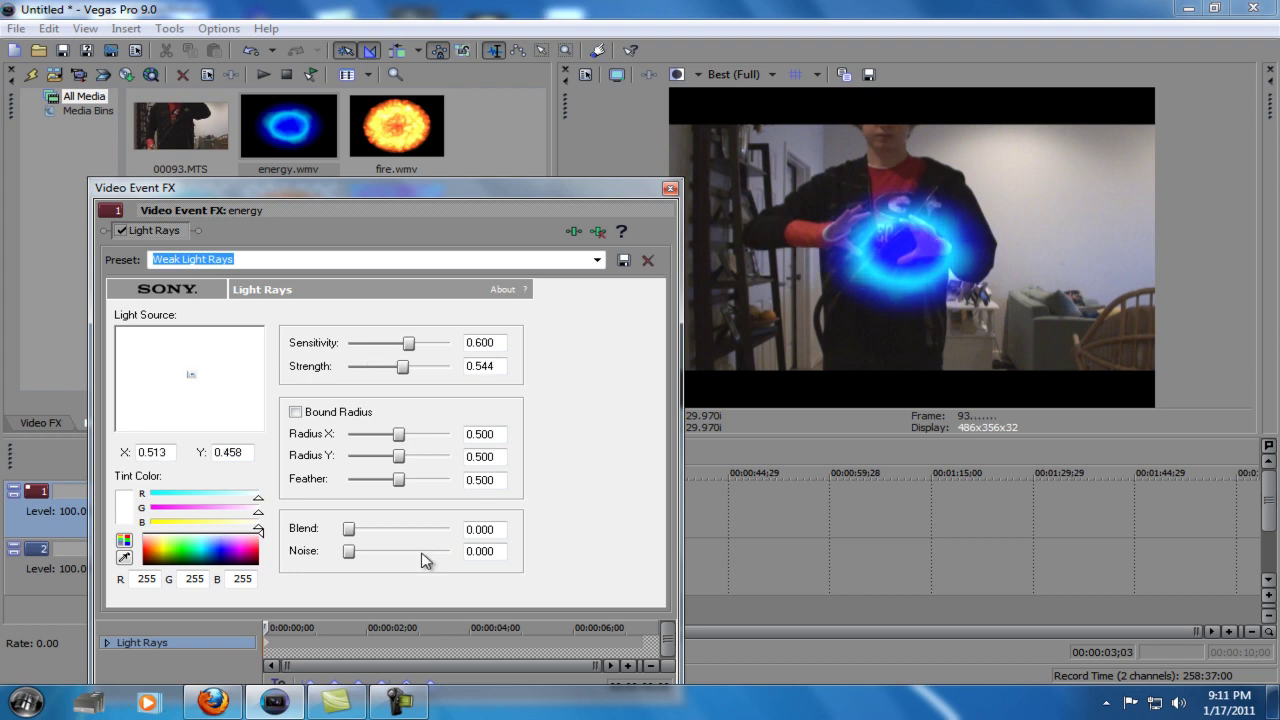
pyautogui.press('Right')
pyautogui.press('Right')
pyautogui.press('Right')
pyautogui.press('Right')
pyautogui.press('Right')
pyautogui.press('Right')
pyautogui.press('Right')
pyautogui.press('Right')
pyautogui.press('Right')
pyautogui.press('Right')
pyautogui.press('Right')
pyautogui.press('Right')
pyautogui.hotkey('alt', 'F4')
pyautogui.press('pagedown')
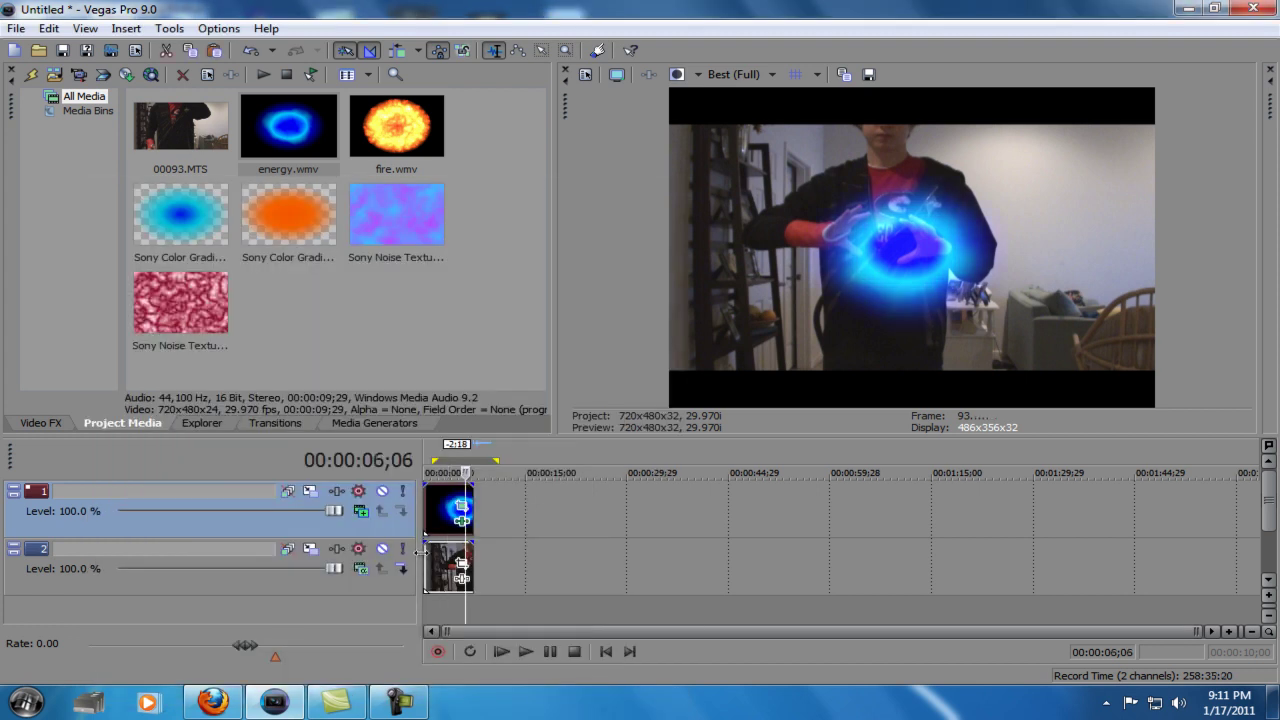
# Delete the energy clip and place fire.wmv at the start of the track above the footage.
pyautogui.press('Delete')
pyautogui.moveTo(396, 127); pyautogui.dragTo(426, 510)
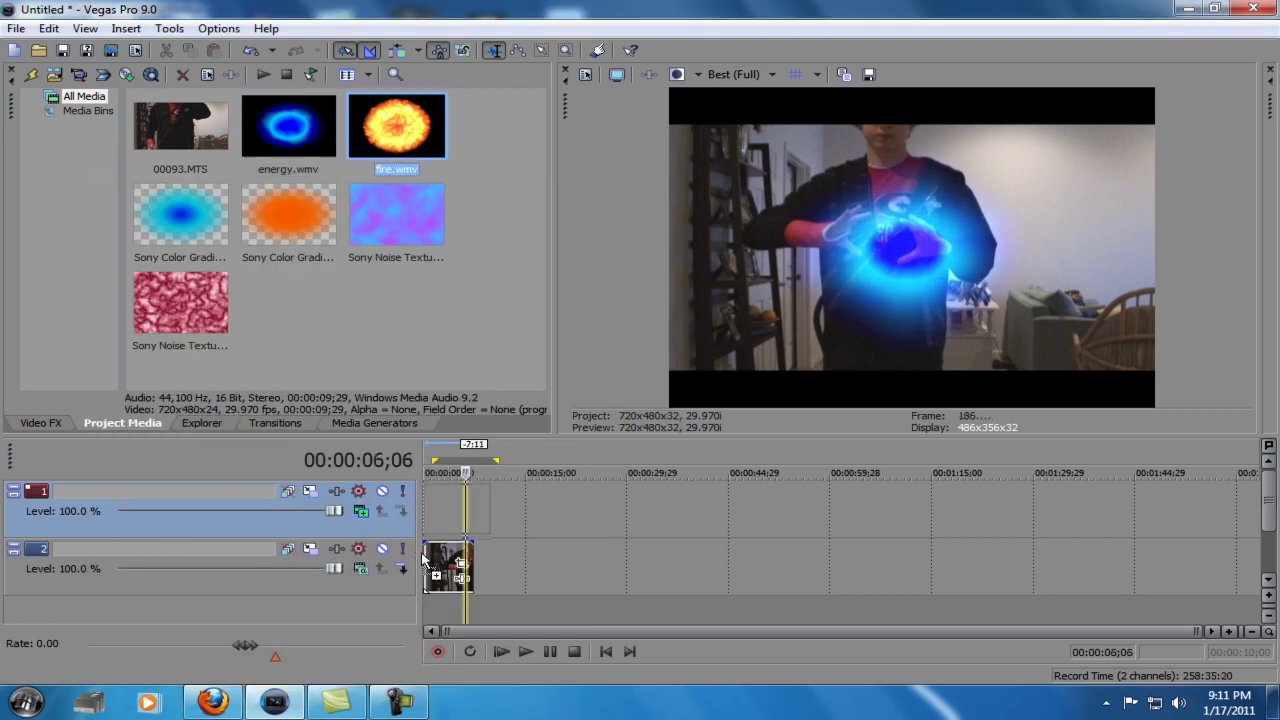
pyautogui.moveTo(422, 560); pyautogui.dragTo(425, 561)
# Shrink the fire clip with a crop frame of 2,377.9 × 1,585.2 and move the fireball between the hands.
pyautogui.click(479, 505)
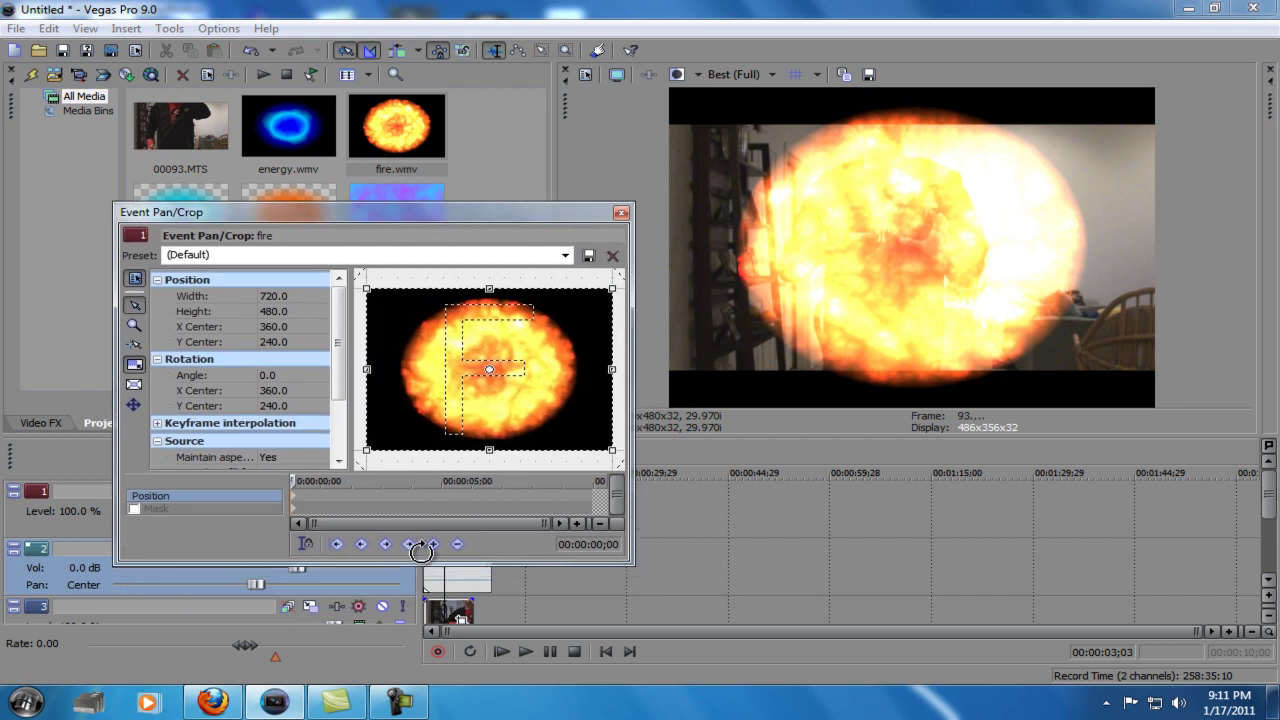
pyautogui.moveTo(421, 553); pyautogui.dragTo(421, 553)
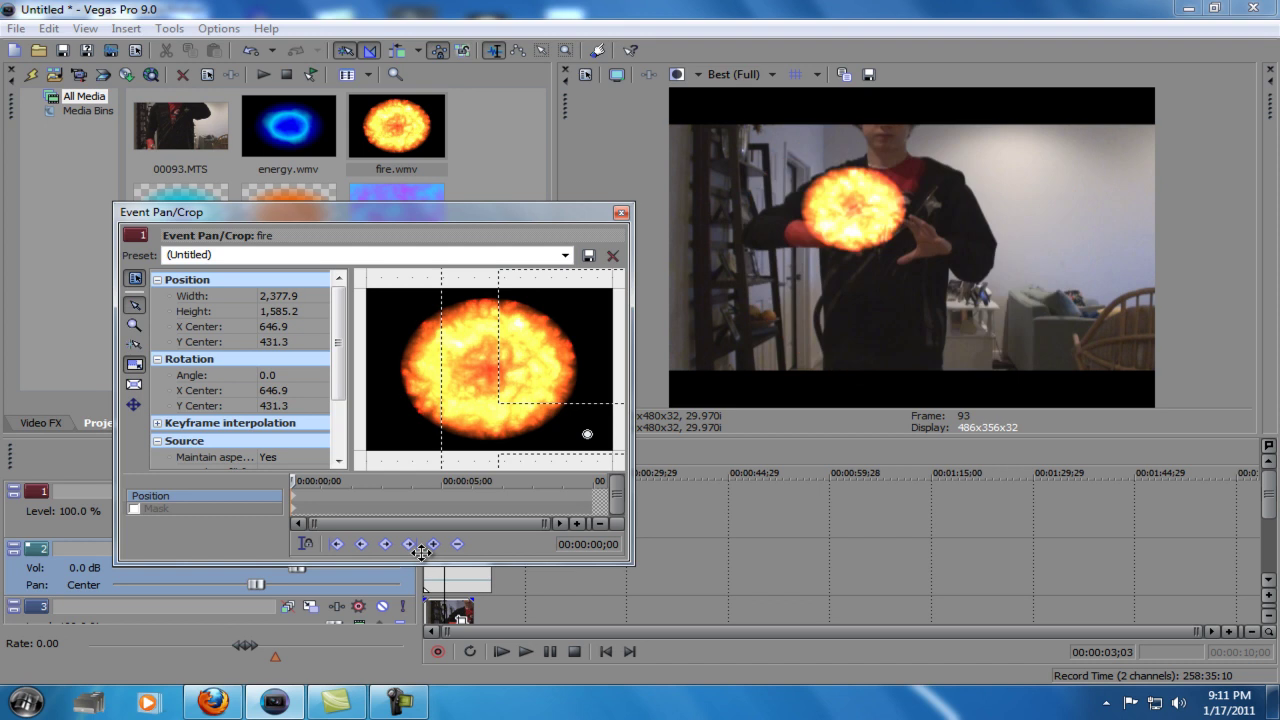
pyautogui.moveTo(421, 553); pyautogui.dragTo(426, 560)
pyautogui.hotkey('alt', 'F4')
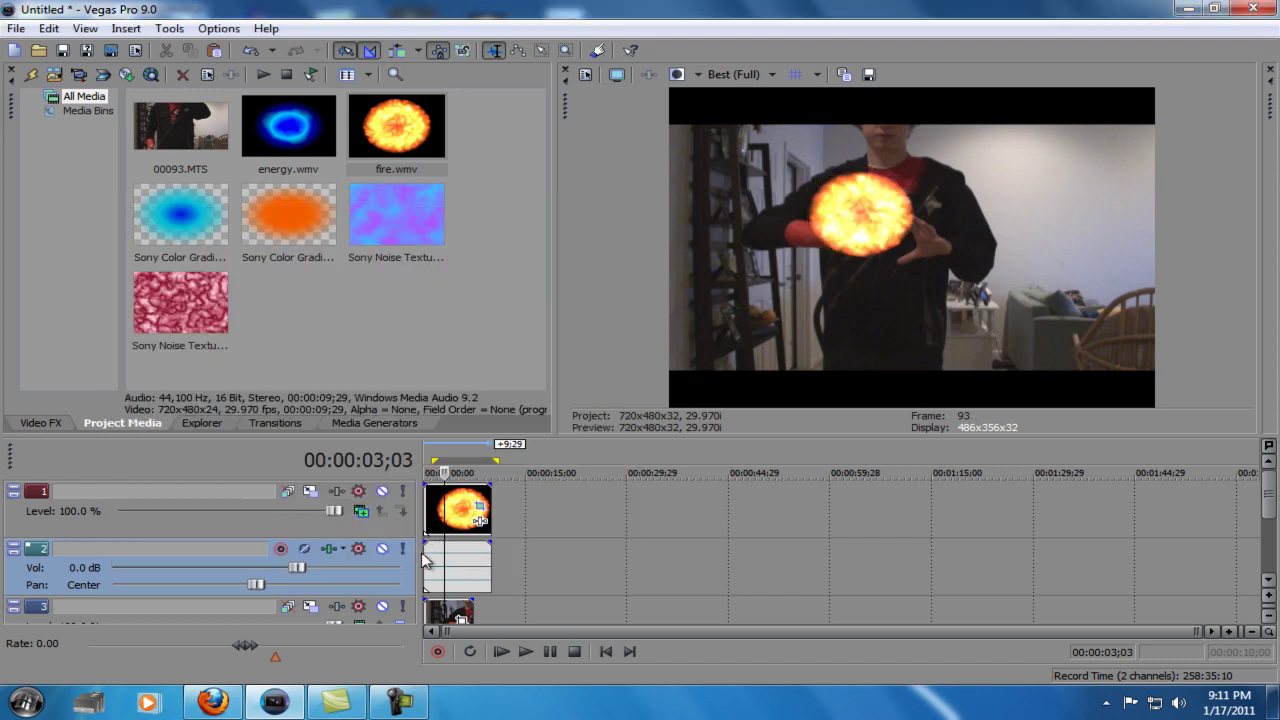
# Add the Sony Light Rays effect to the fire clip.
pyautogui.hotkey('ctrl', 'shift', 'f')
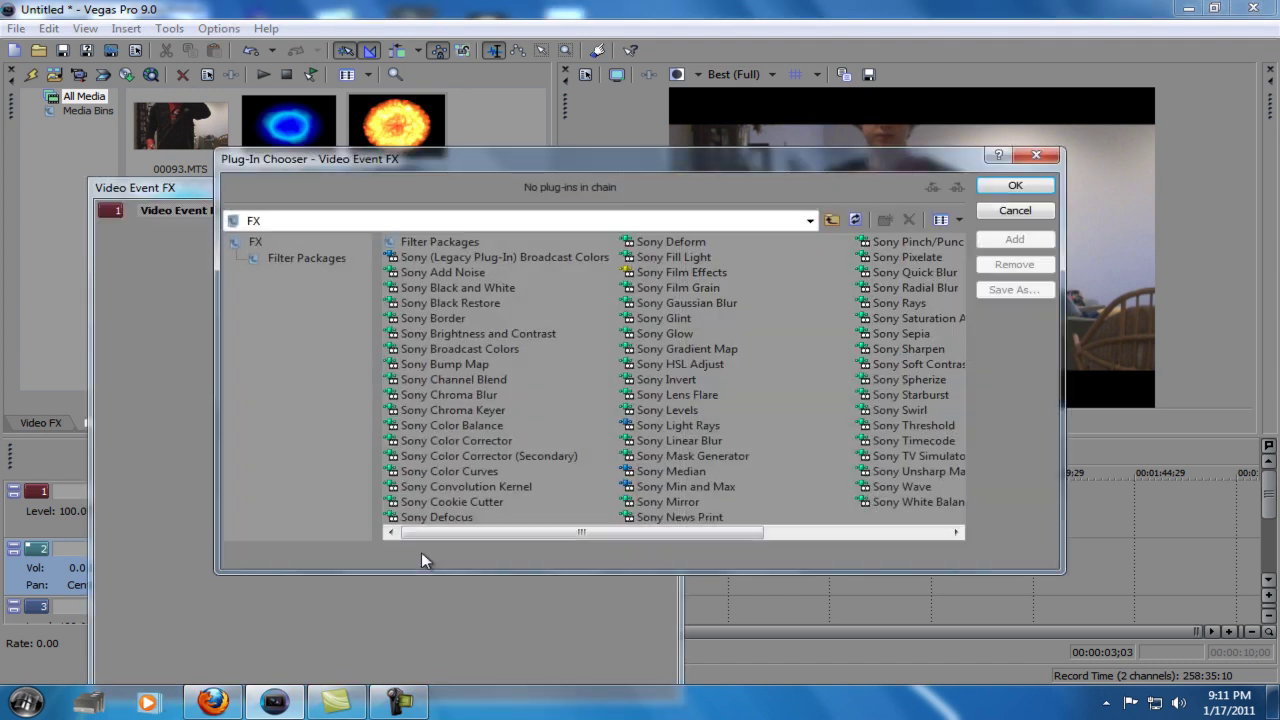
pyautogui.hotkey('alt', 'a')
pyautogui.press('Return')
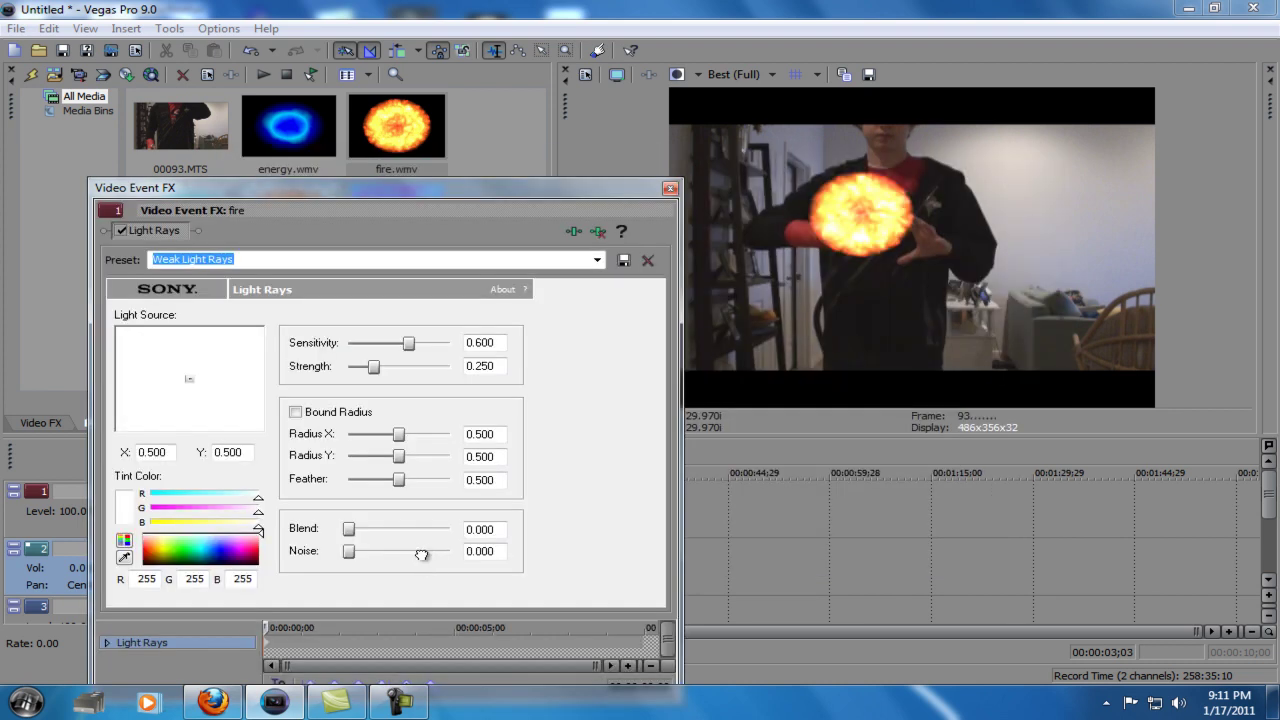
# Position the fire clip's light source at X 0.316, Y 0.358 and set the Light Rays strength to 0.594.
pyautogui.moveTo(189, 379); pyautogui.dragTo(159, 362)
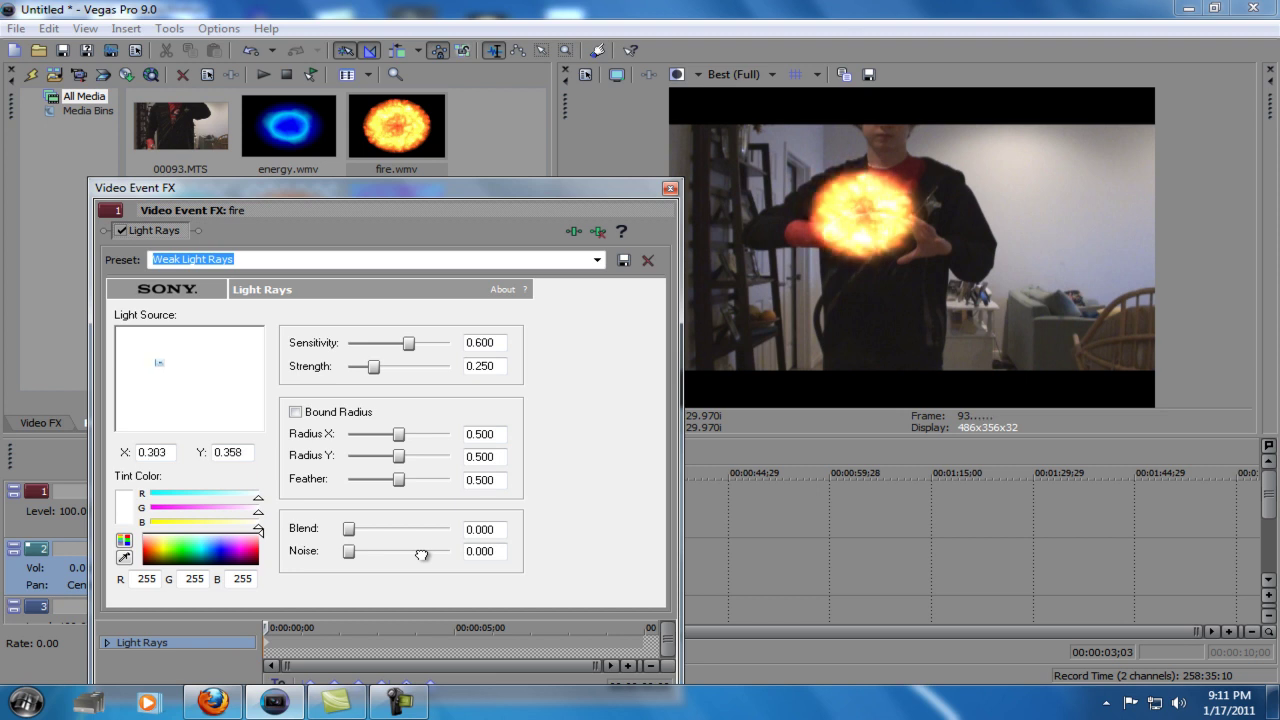
pyautogui.moveTo(421, 554); pyautogui.dragTo(422, 554)
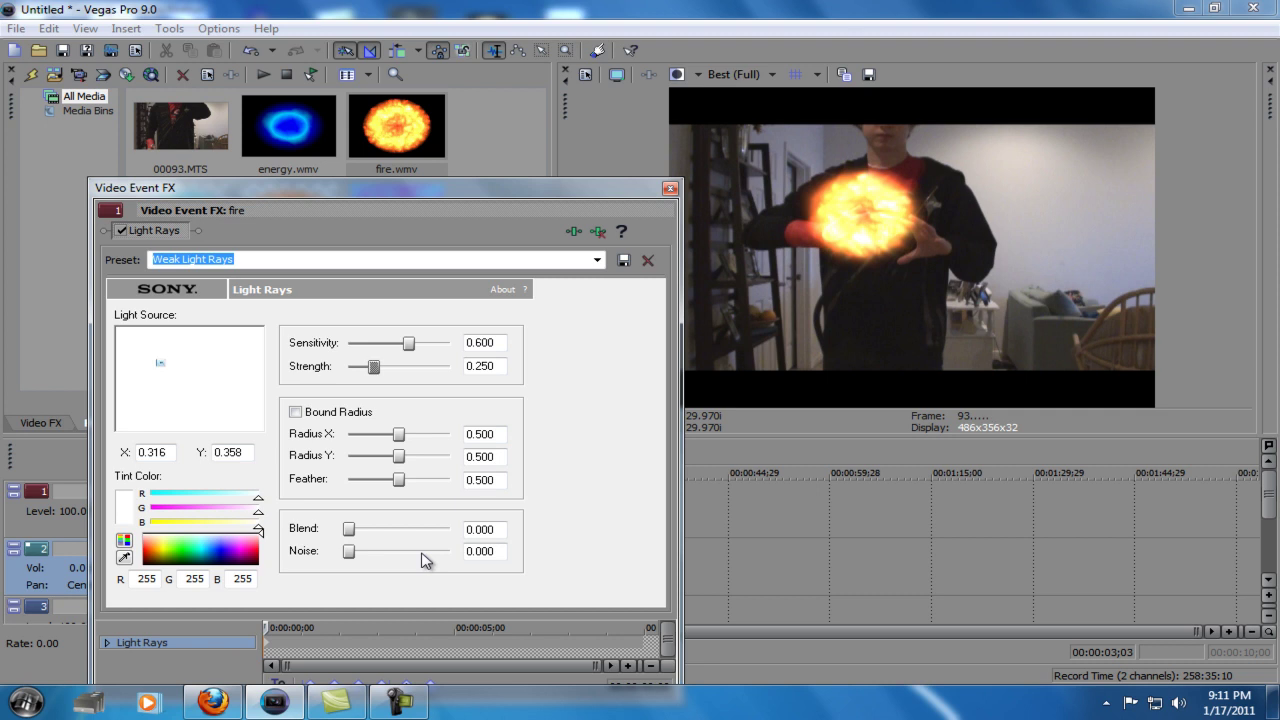
pyautogui.moveTo(374, 367); pyautogui.dragTo(408, 367)
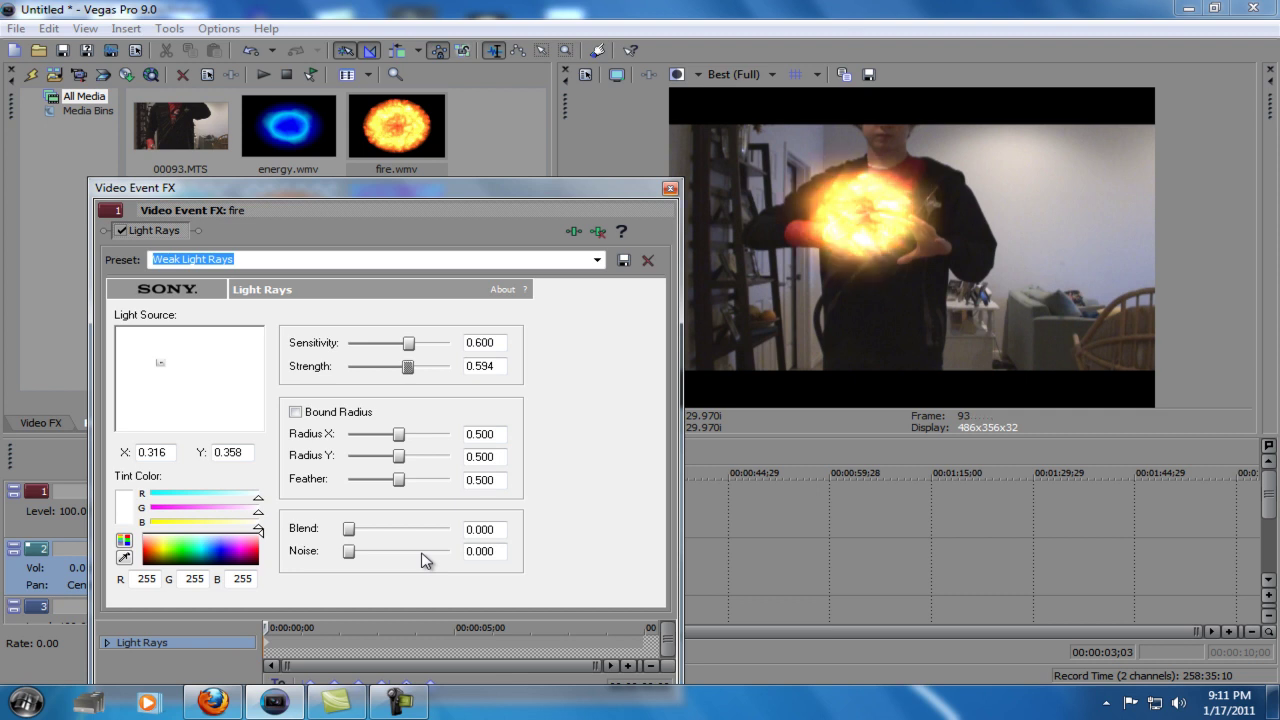
pyautogui.press('Escape')
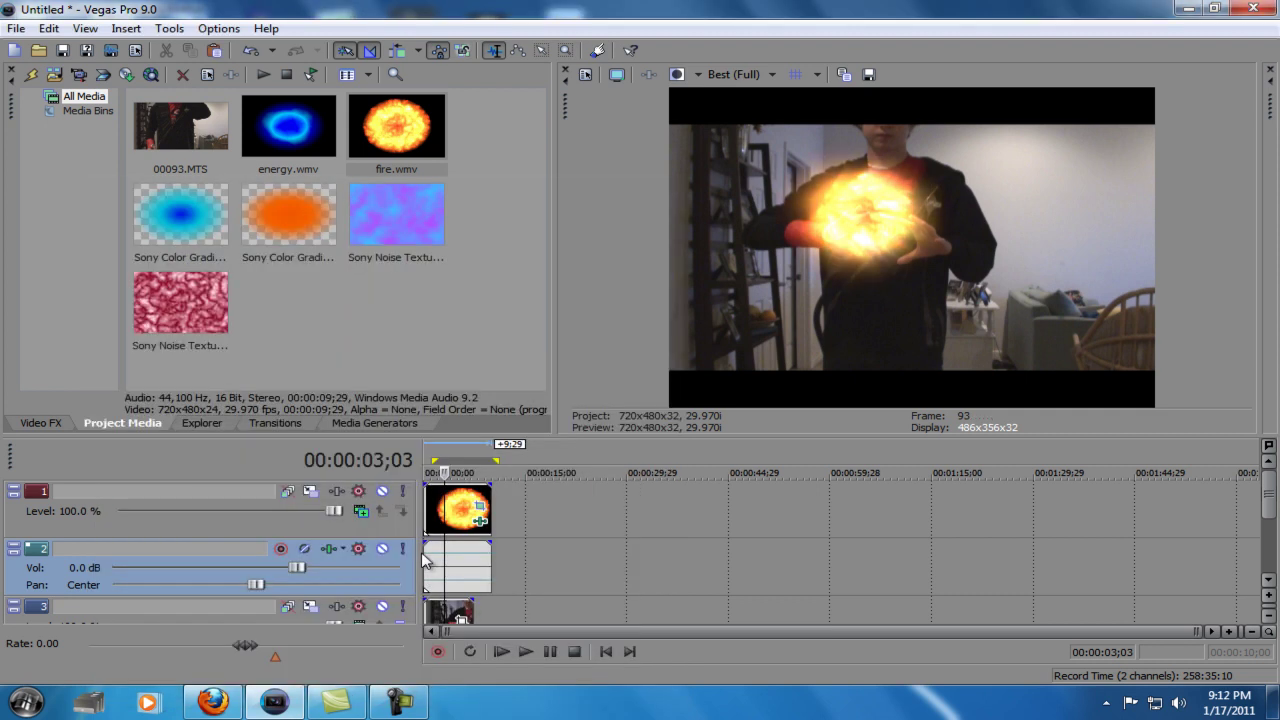
# Play the fireball composite from the start of the timeline and pause at 00:00:03;22.
pyautogui.press('w')
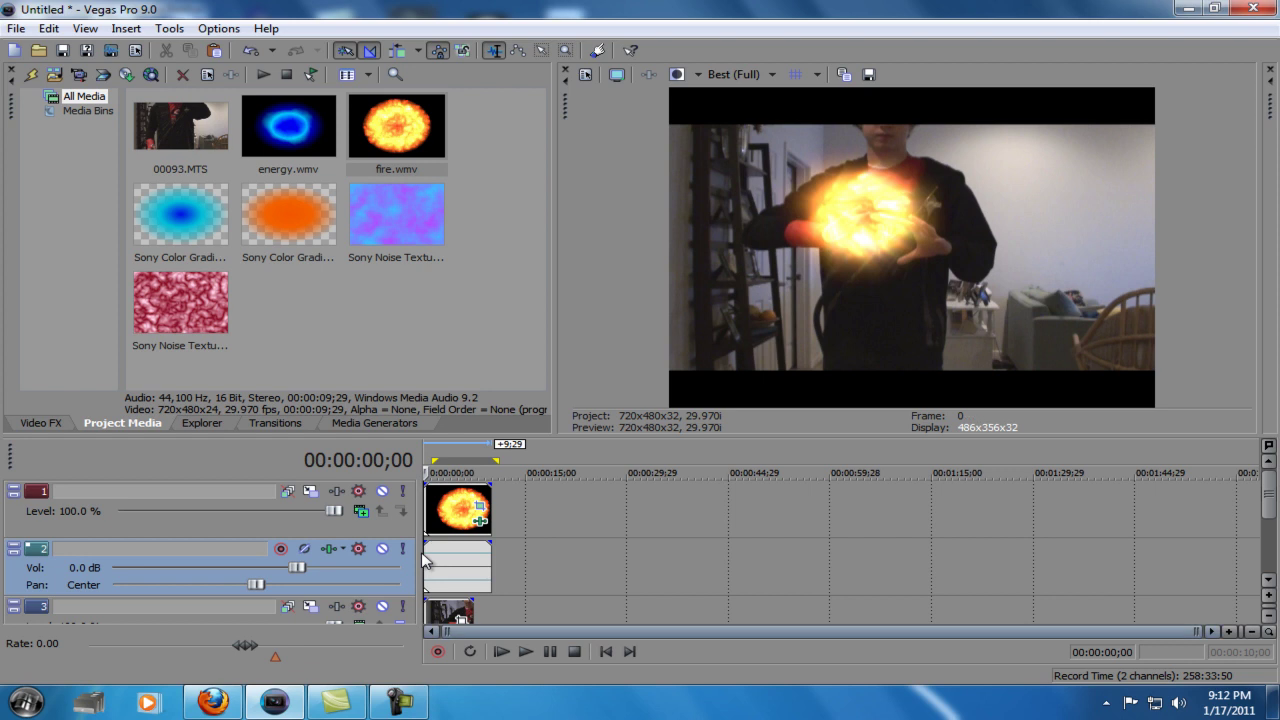
pyautogui.press('space')
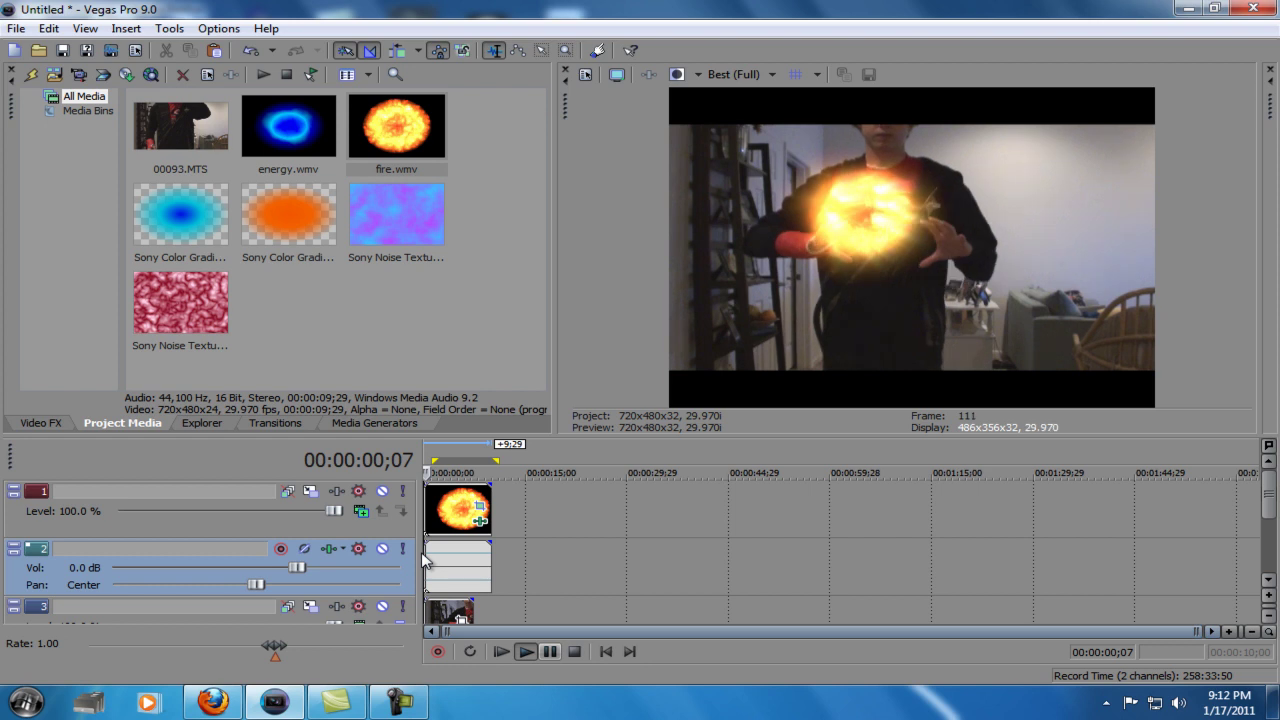
pyautogui.press('Return')
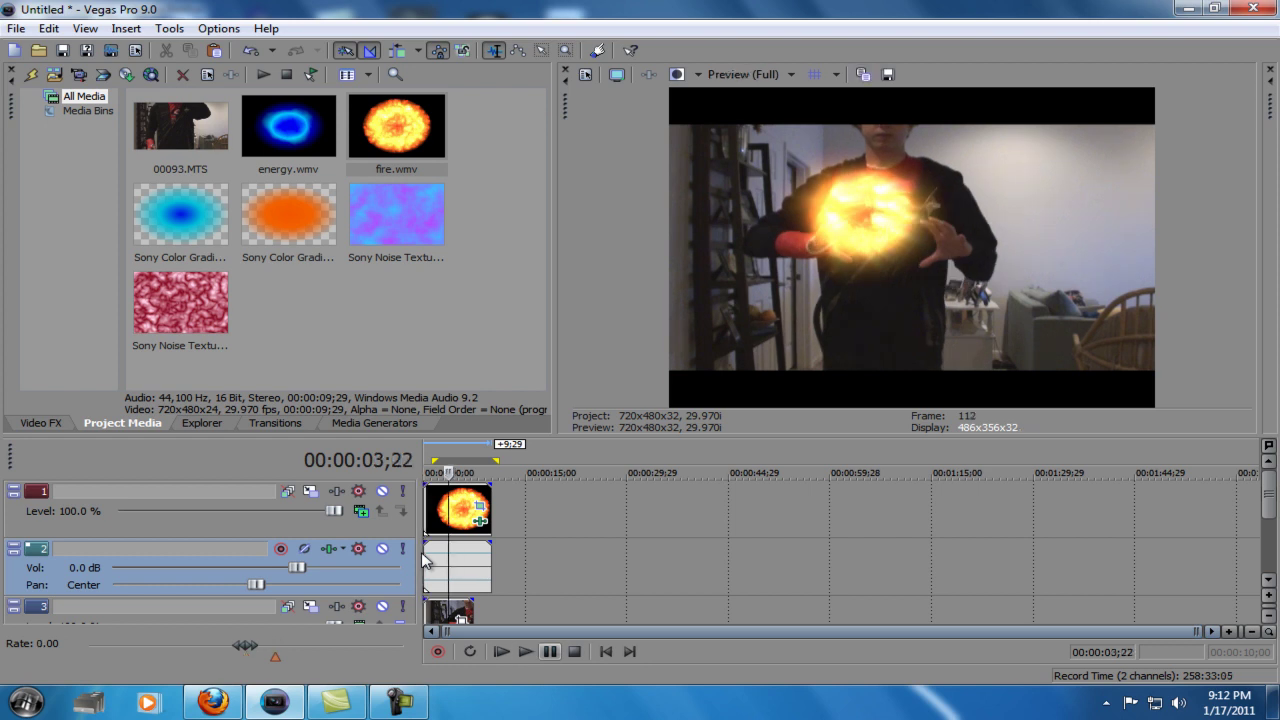